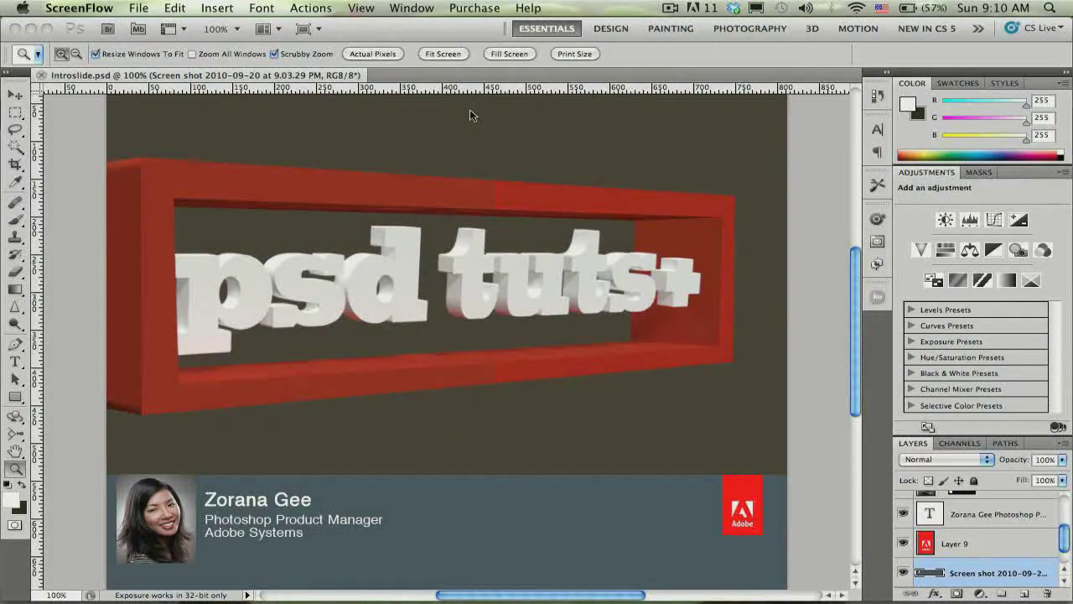
# - Bring the Photoshop window forward with the Introslide document still open
pyautogui.click(41, 79)
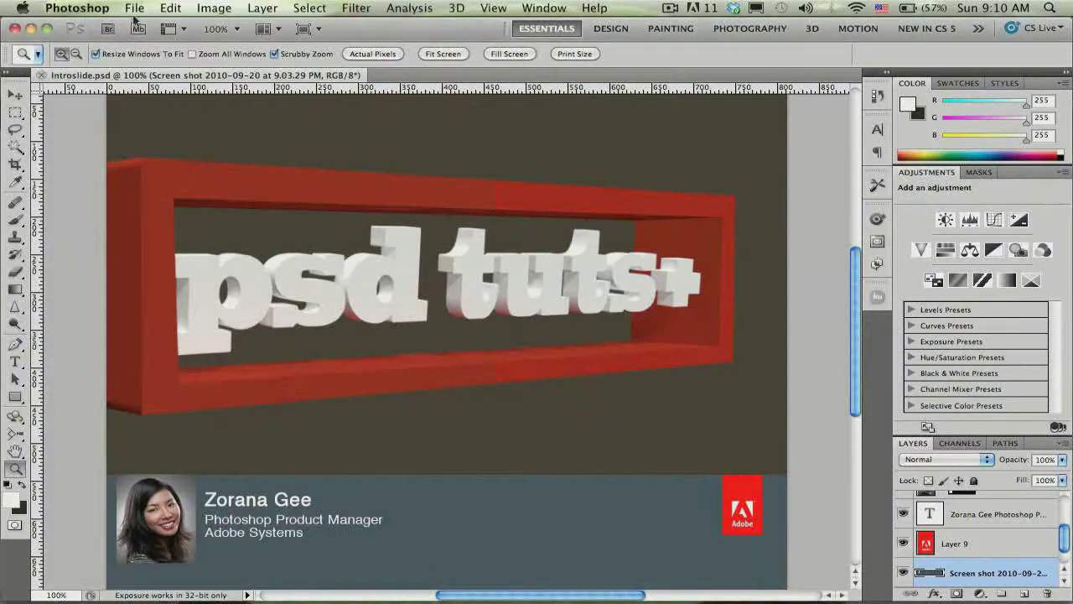
# - Close the intro slide, open psd_tuts_start.psd from recent files, and switch to the 3D workspace
pyautogui.click(41, 77)
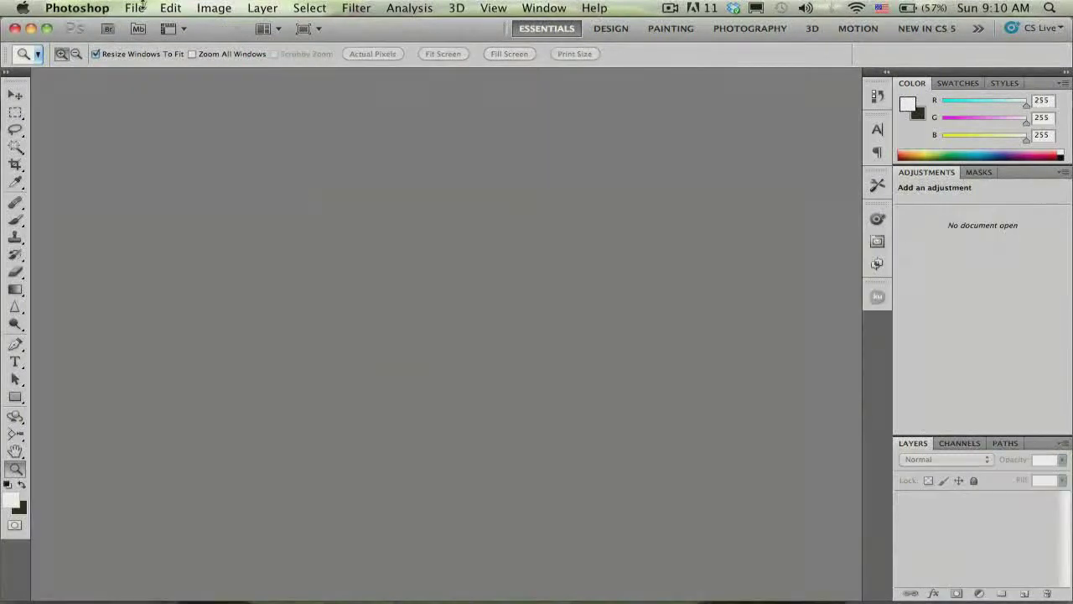
pyautogui.click(134, 8)
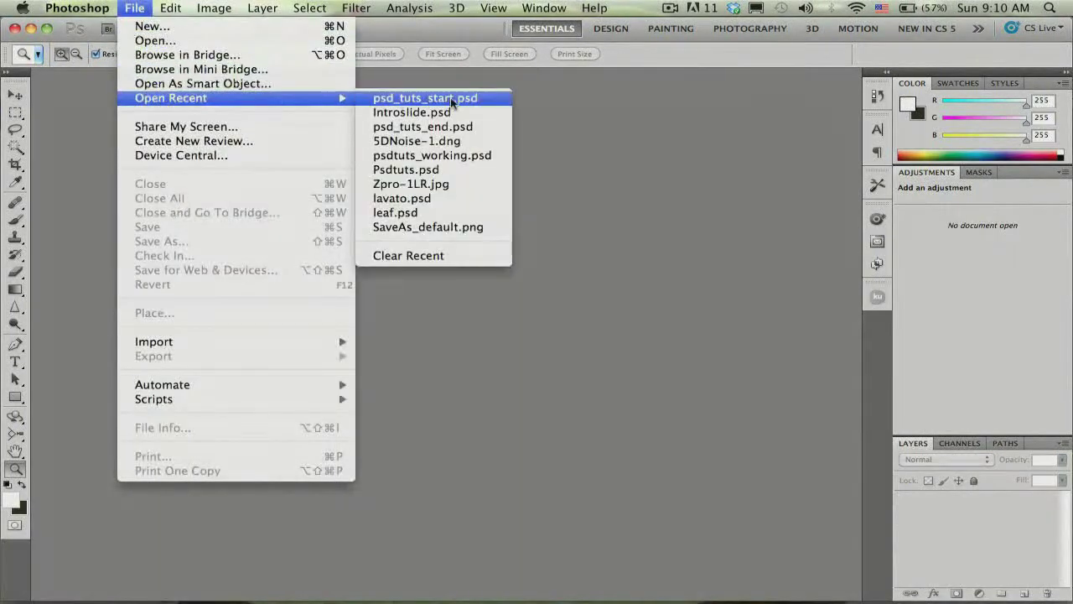
pyautogui.click(479, 99)
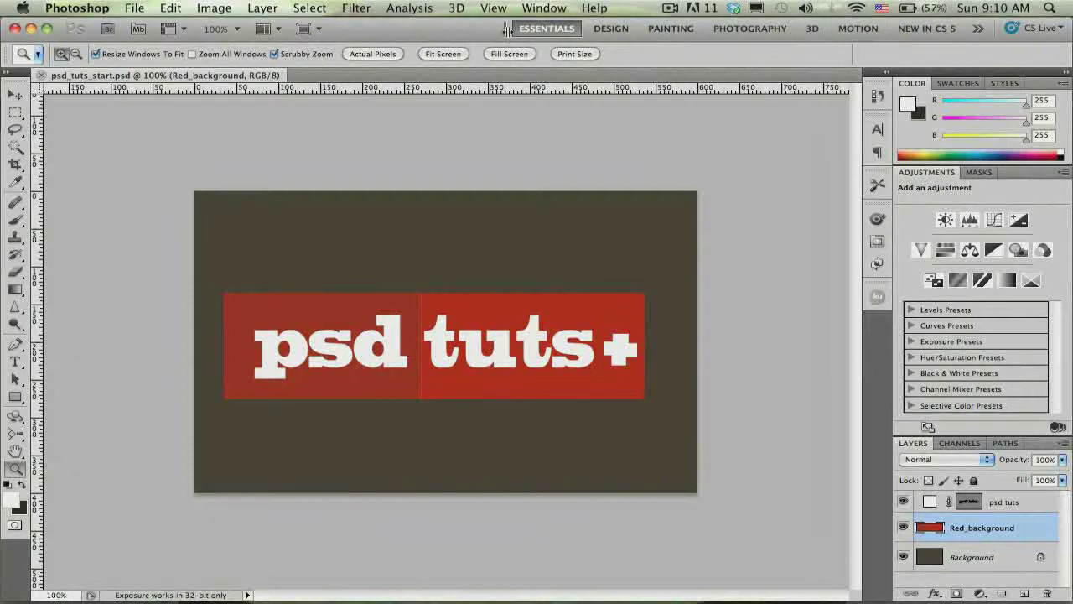
pyautogui.moveTo(507, 29); pyautogui.dragTo(584, 29)
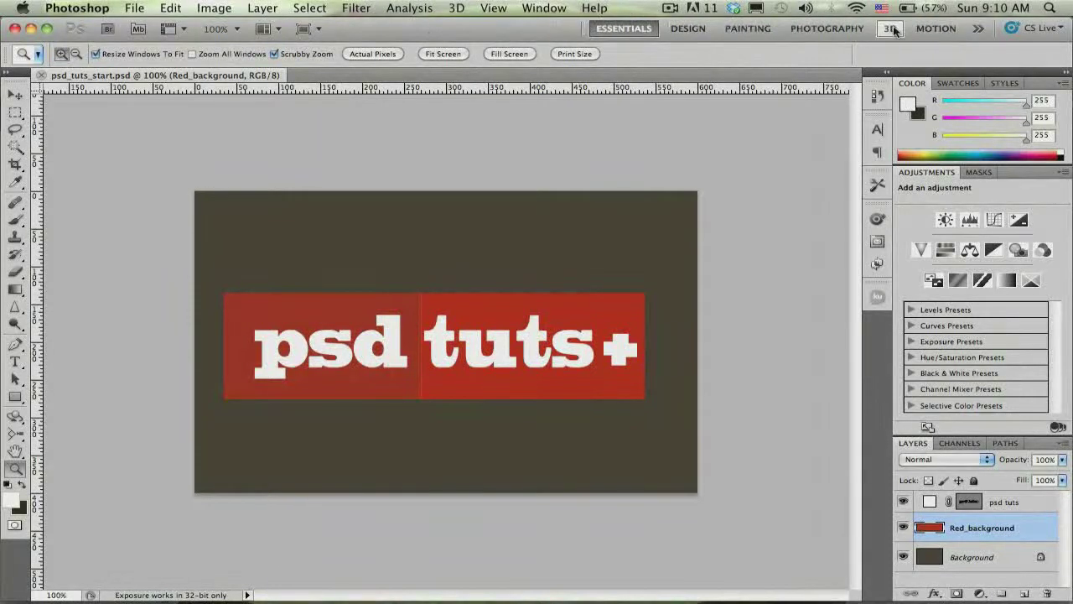
pyautogui.click(891, 29)
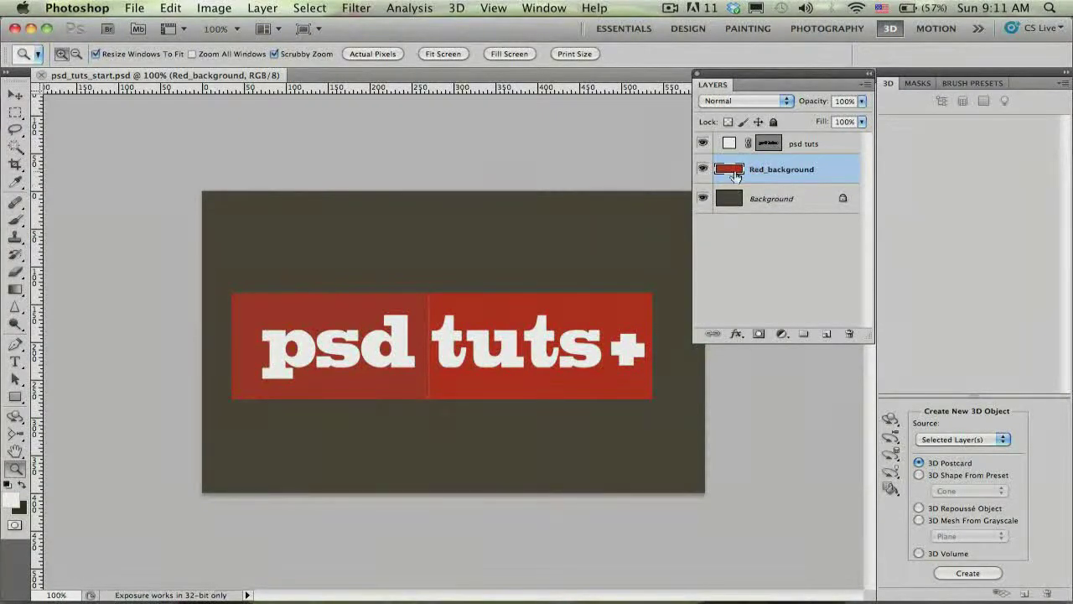
# - Toggle the Red_background and psd tuts layer visibility, then browse the 3D menu without choosing a command
pyautogui.click(702, 170)
pyautogui.click(703, 144)
pyautogui.click(704, 144)
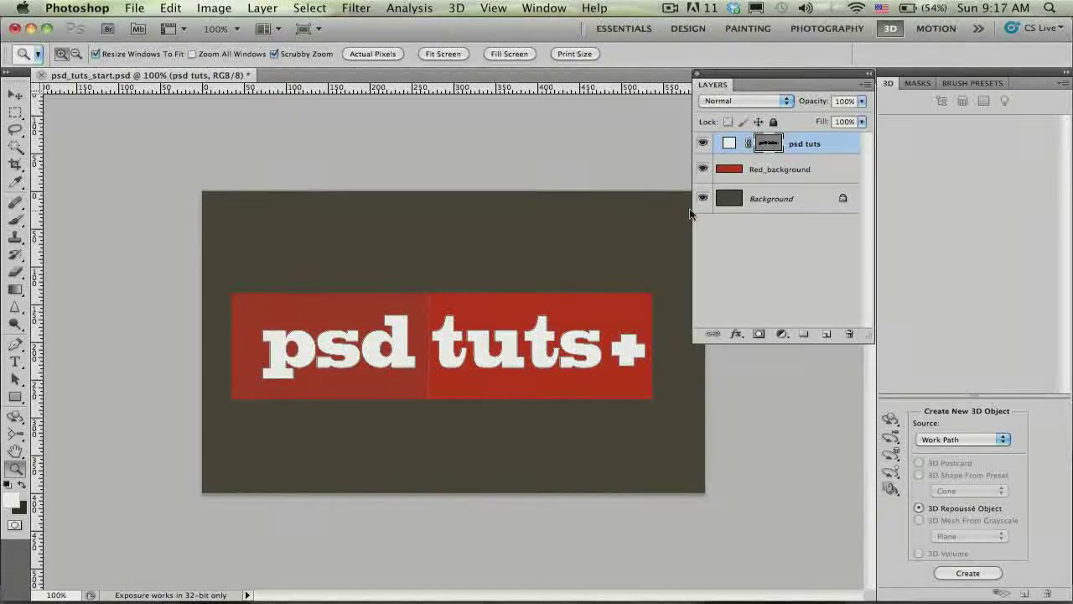
pyautogui.click(458, 8)
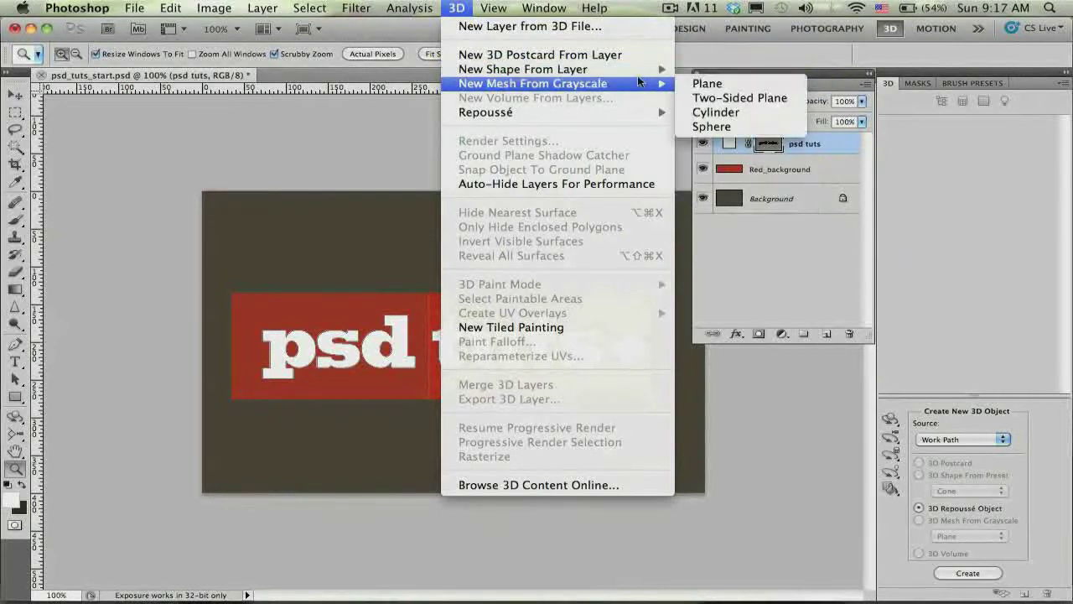
pyautogui.moveTo(486, 113)
pyautogui.moveTo(536, 113)
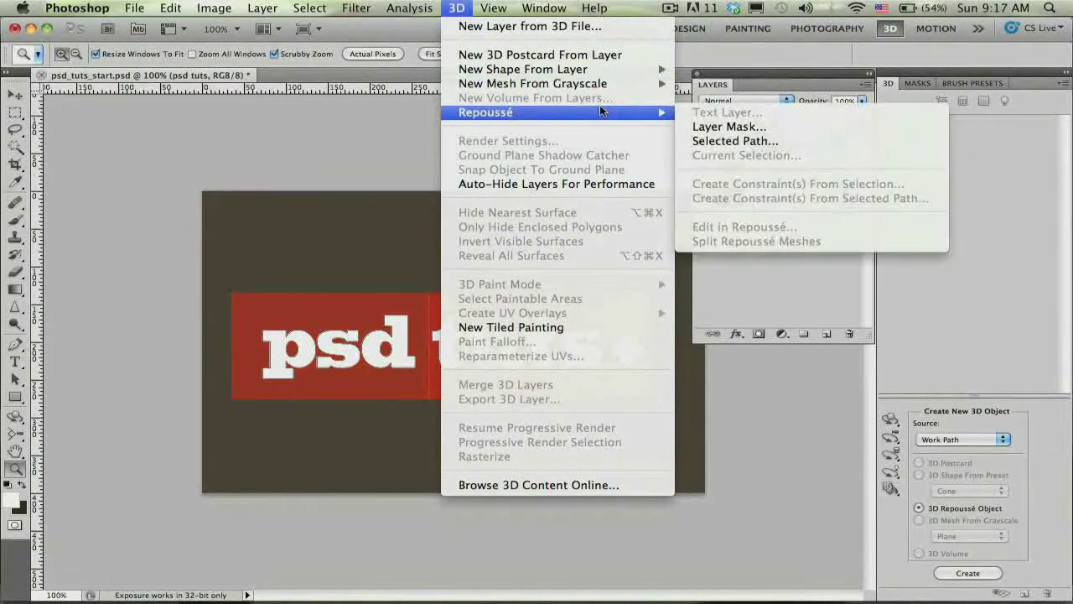
pyautogui.click(493, 8)
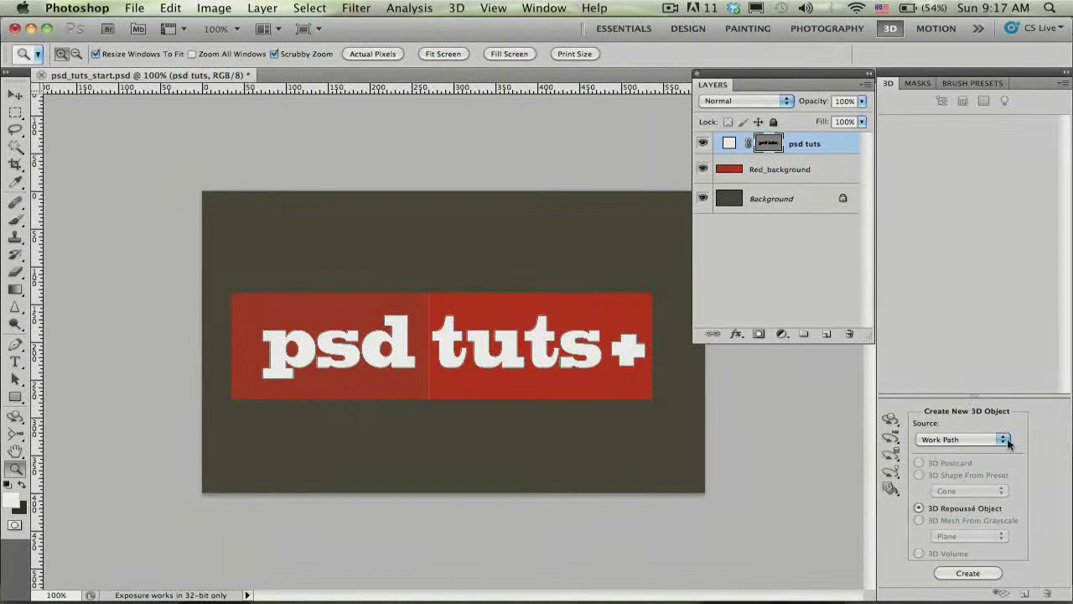
# - Keep Work Path as the source and create a 3D Repoussé object from it
pyautogui.click(942, 444)
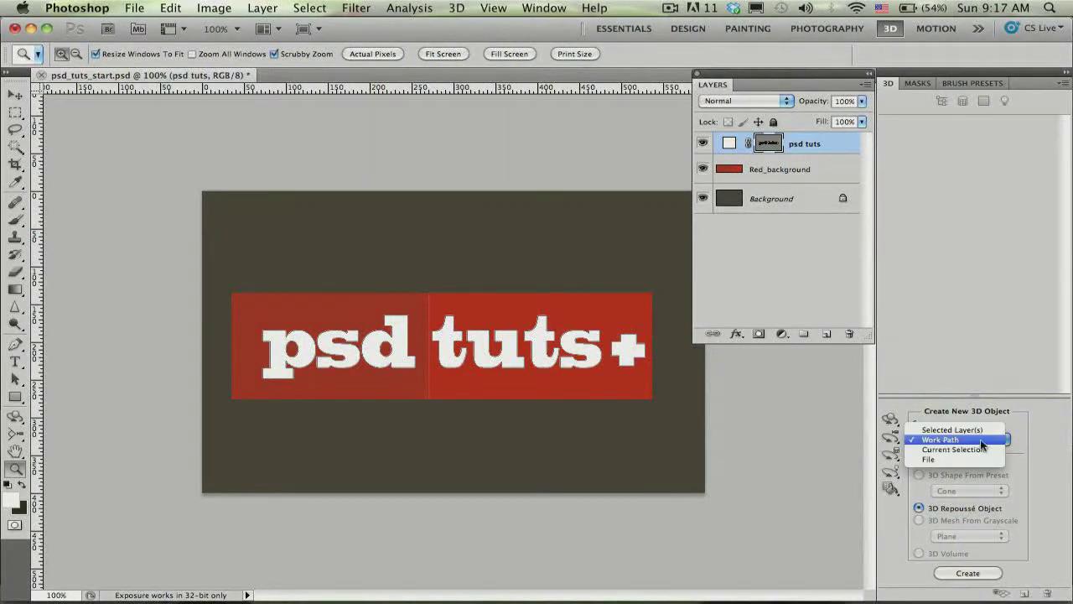
pyautogui.click(997, 445)
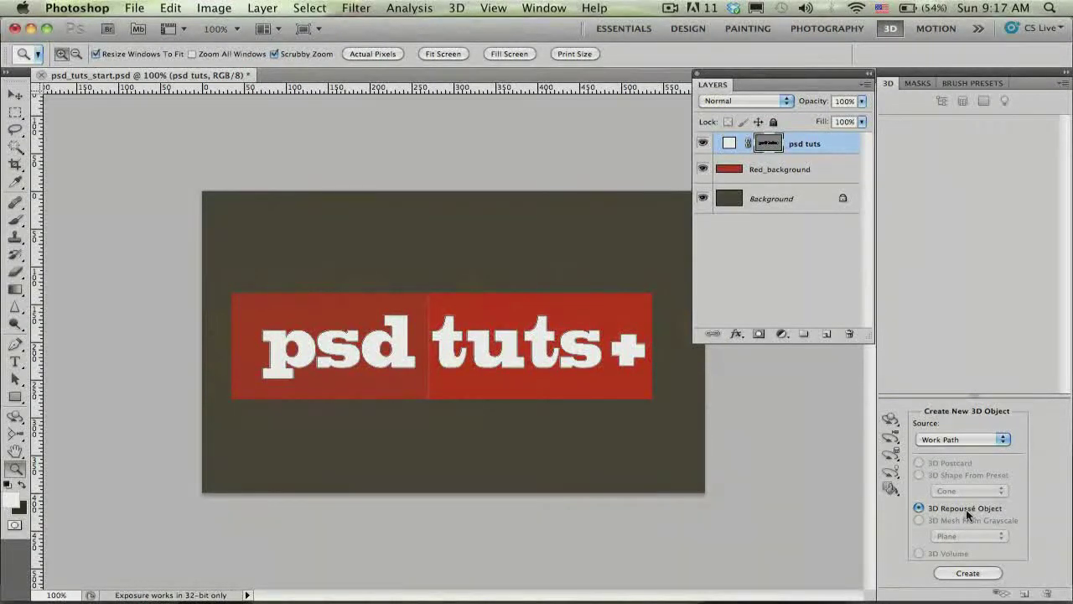
pyautogui.click(983, 573)
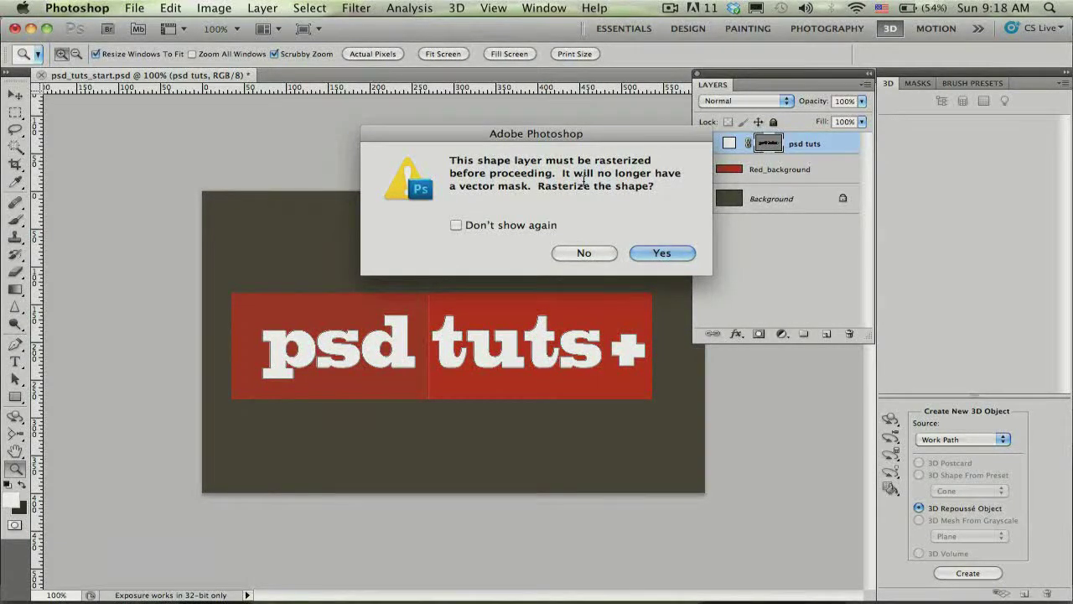
# - Accept rasterizing the shape layer, then rotate the extruded text into perspective
pyautogui.click(660, 251)
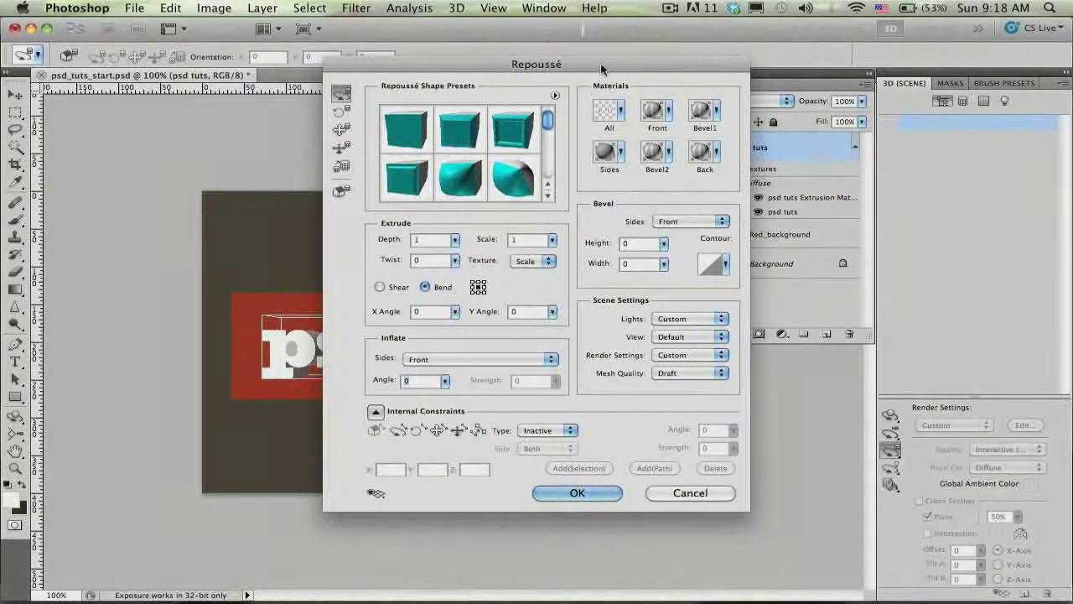
pyautogui.moveTo(601, 73)
pyautogui.mouseDown()
pyautogui.moveTo(890, 126)
pyautogui.moveTo(926, 67)
pyautogui.moveTo(923, 30)
pyautogui.mouseUp()
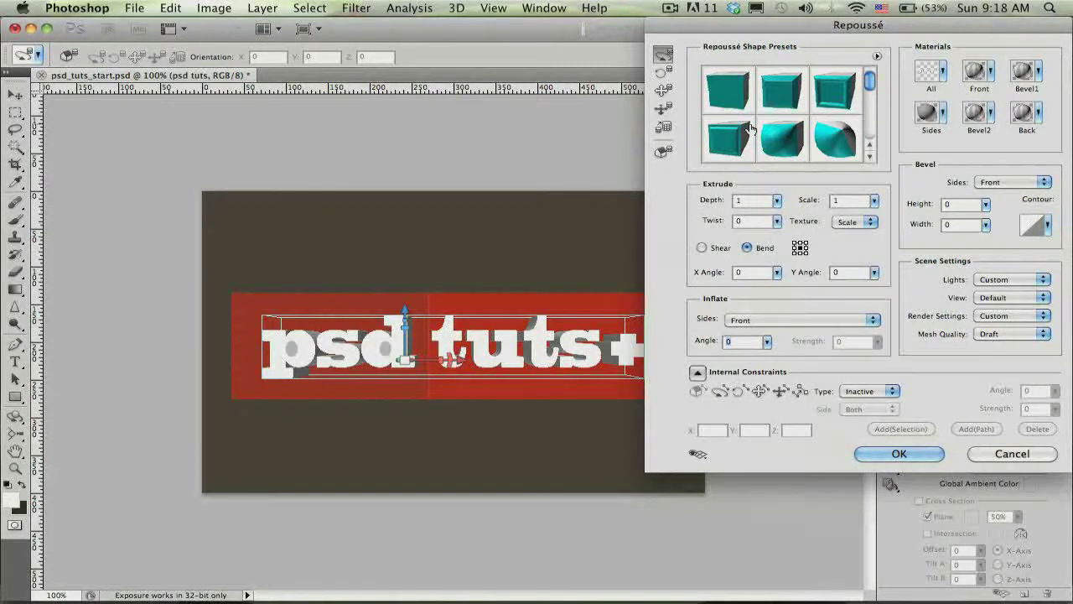
pyautogui.moveTo(369, 352)
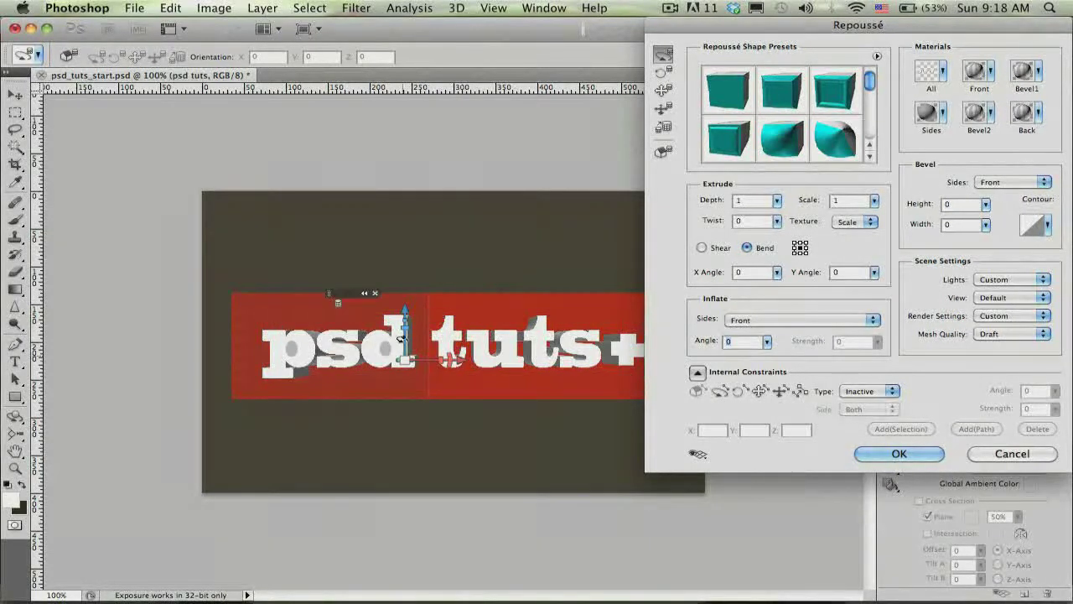
pyautogui.moveTo(346, 297); pyautogui.dragTo(292, 237)
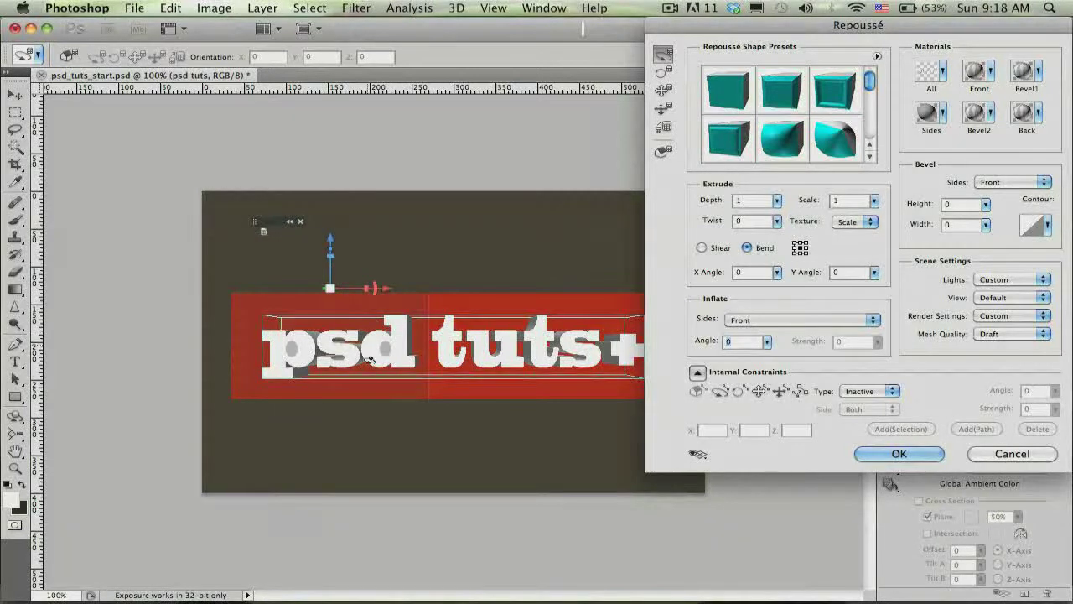
pyautogui.moveTo(587, 344)
pyautogui.mouseDown()
pyautogui.moveTo(520, 358)
pyautogui.moveTo(366, 344)
pyautogui.moveTo(469, 349)
pyautogui.moveTo(419, 318)
pyautogui.mouseUp()
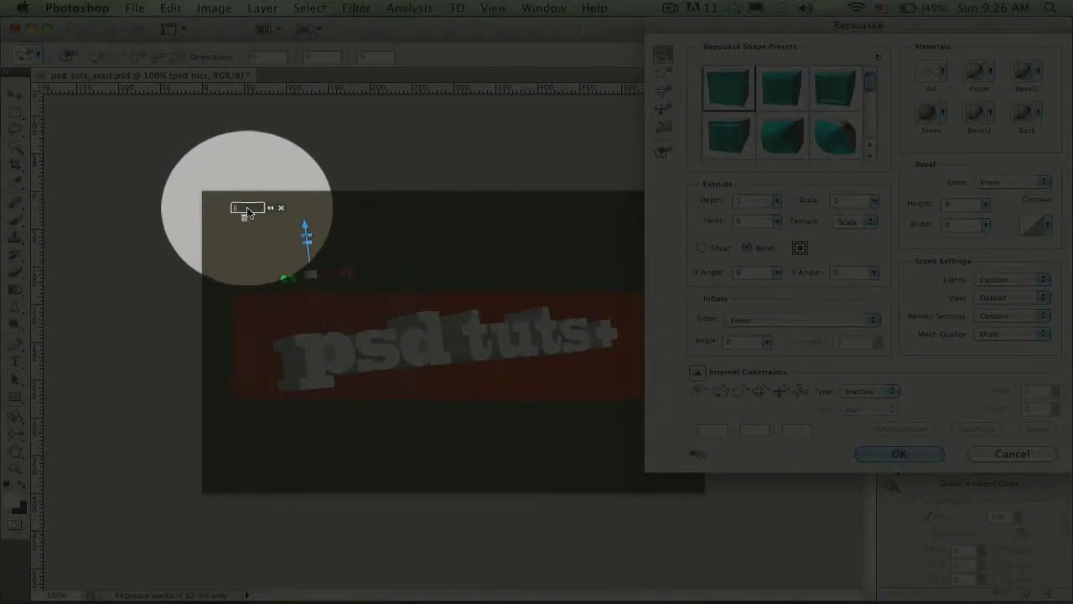
pyautogui.moveTo(244, 210); pyautogui.dragTo(277, 219)
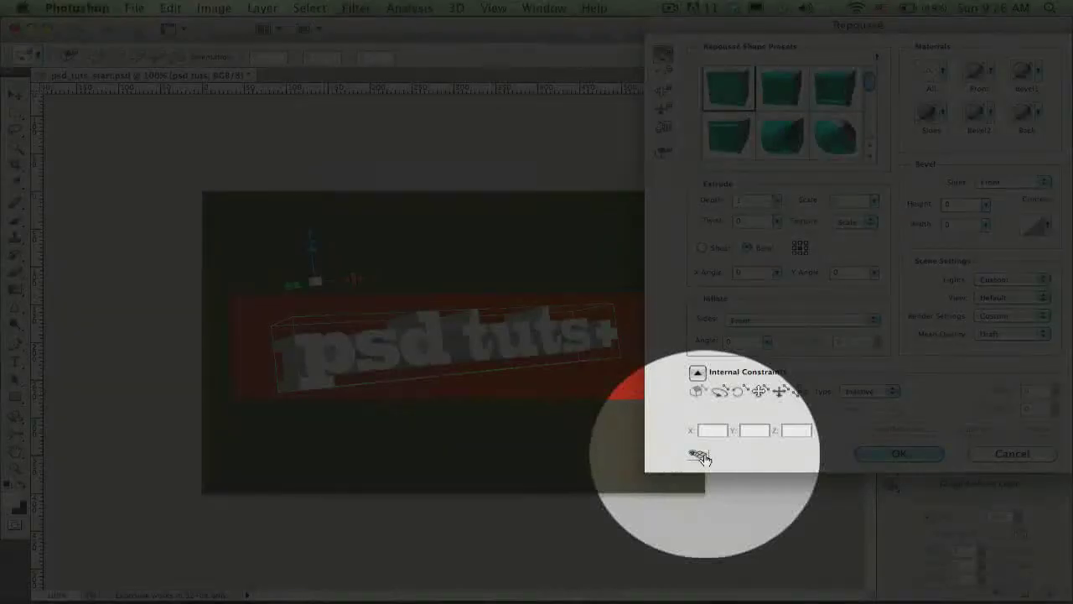
pyautogui.click(699, 453)
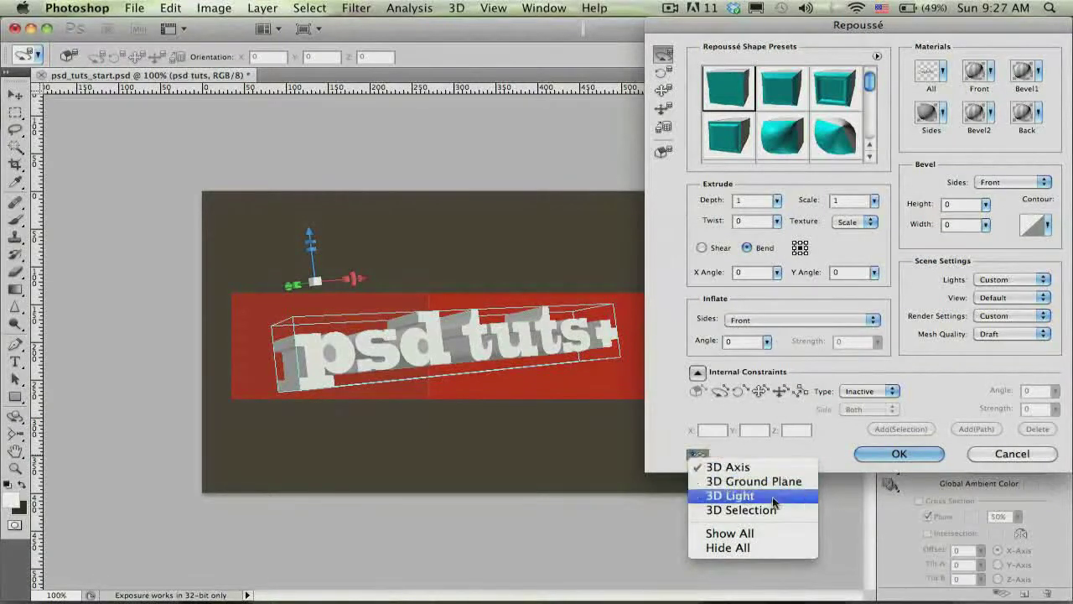
pyautogui.click(773, 469)
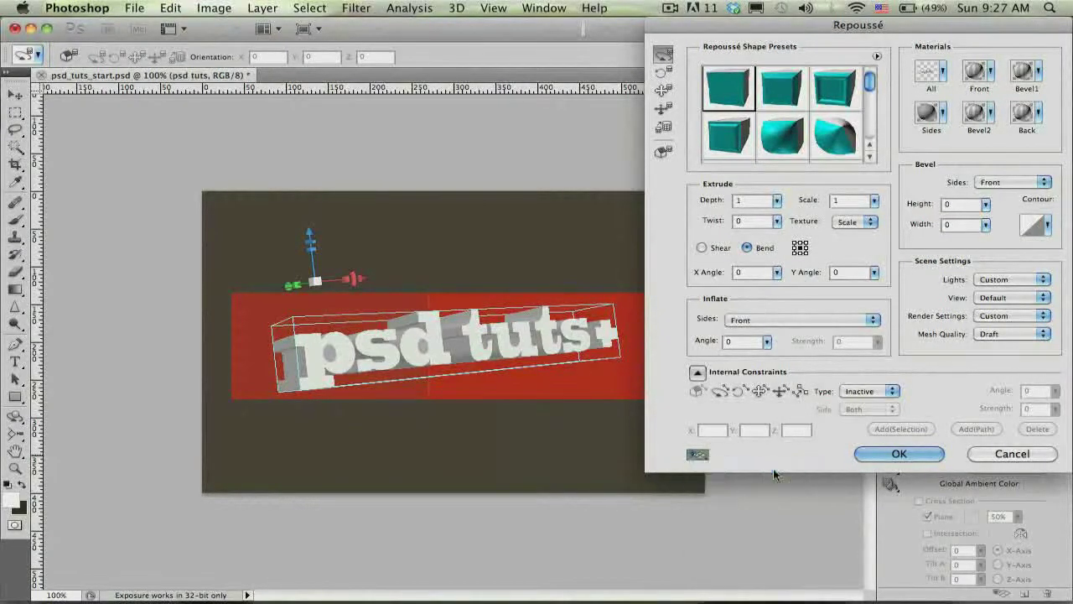
pyautogui.click(699, 455)
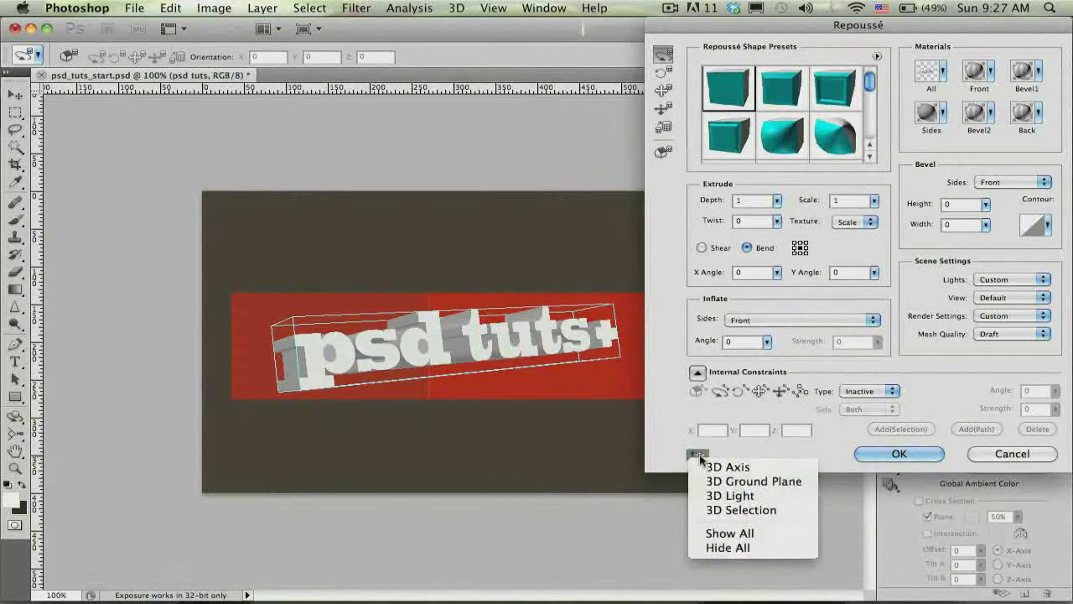
pyautogui.click(743, 481)
pyautogui.click(699, 456)
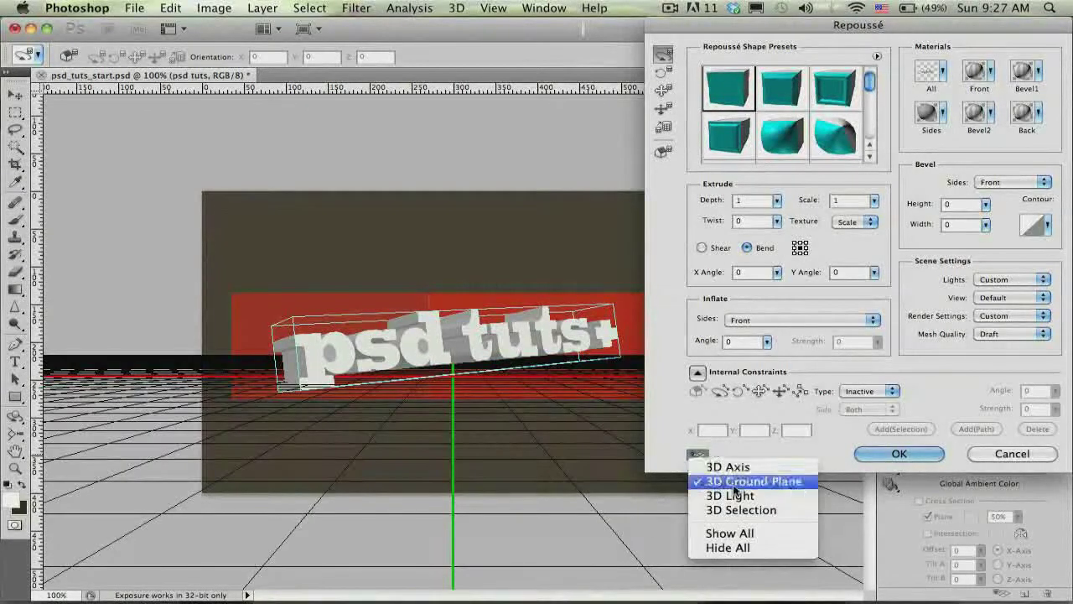
pyautogui.click(733, 497)
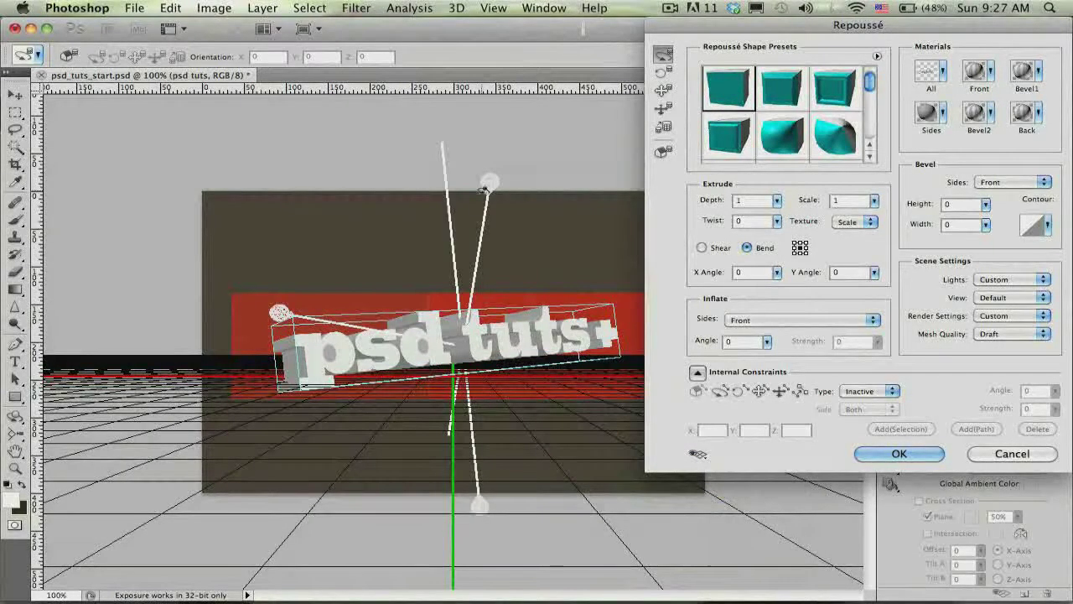
pyautogui.click(699, 455)
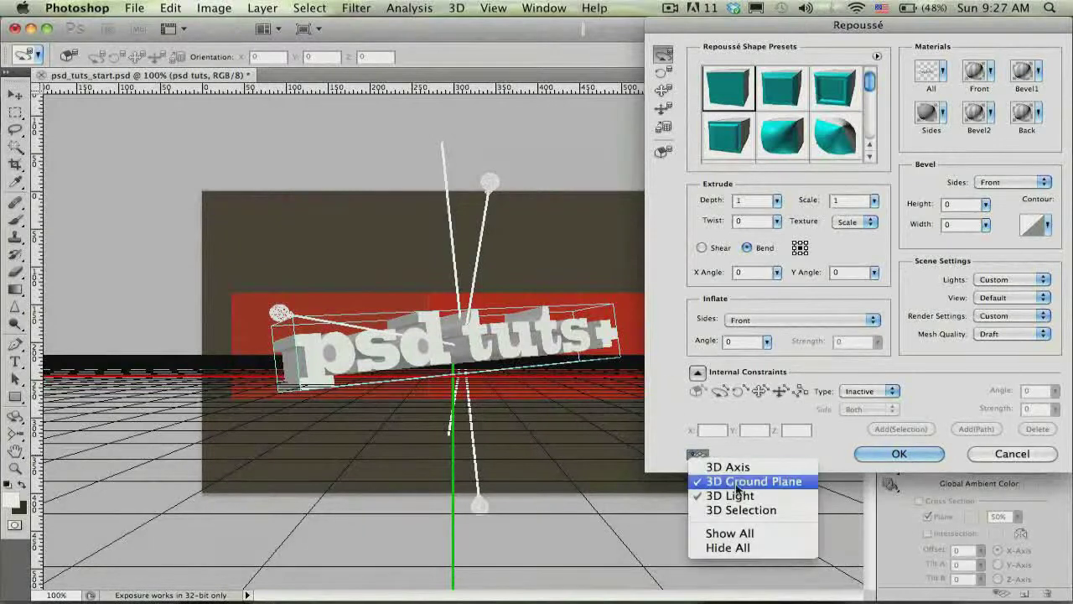
pyautogui.click(739, 511)
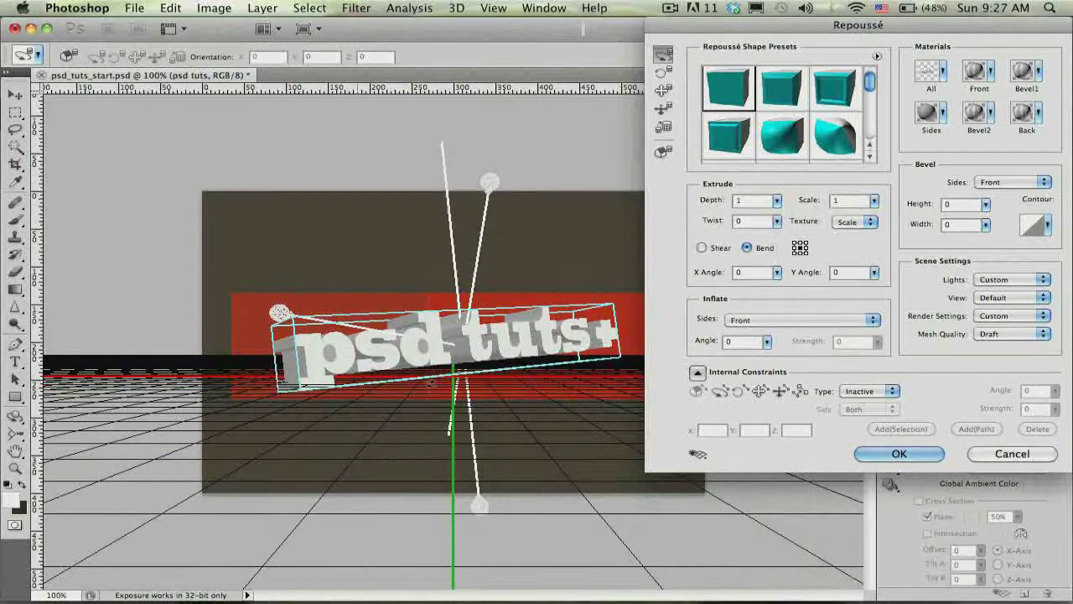
pyautogui.click(699, 454)
pyautogui.click(710, 467)
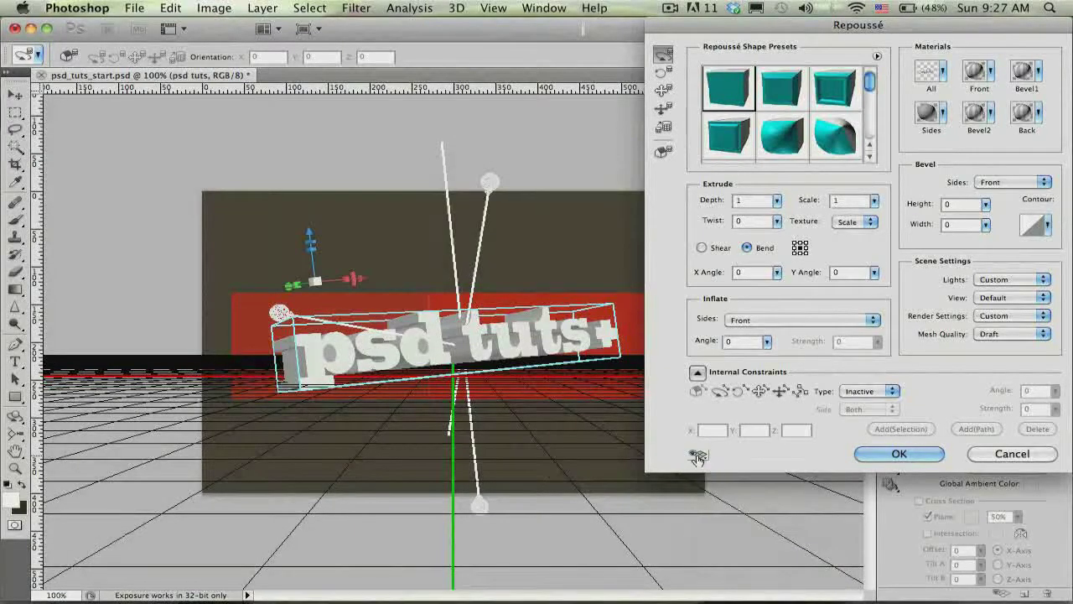
pyautogui.click(699, 455)
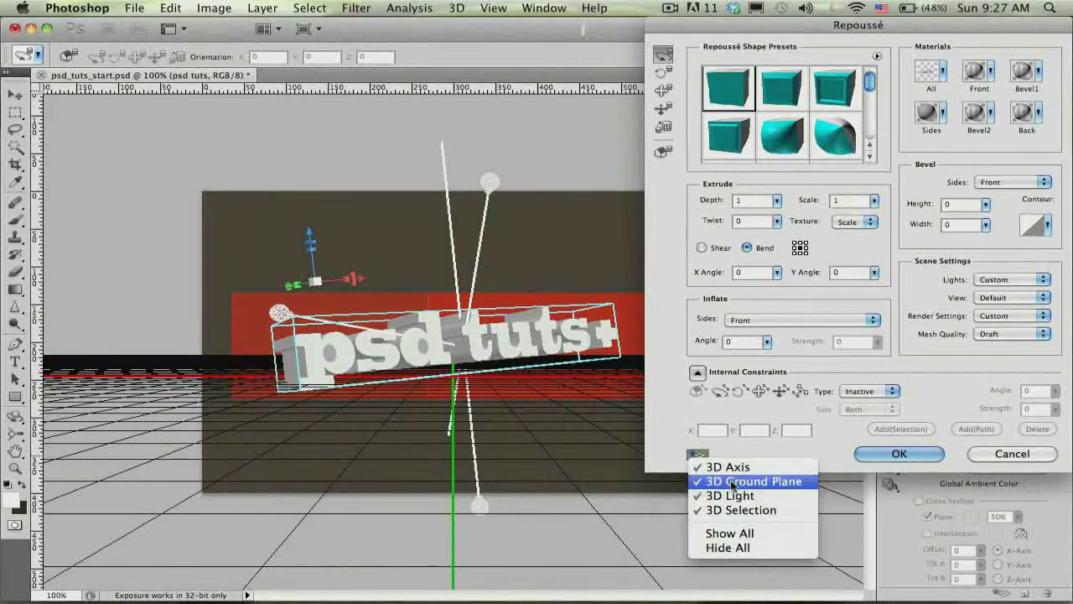
pyautogui.click(727, 482)
pyautogui.click(699, 454)
pyautogui.click(726, 497)
pyautogui.click(699, 454)
pyautogui.click(739, 511)
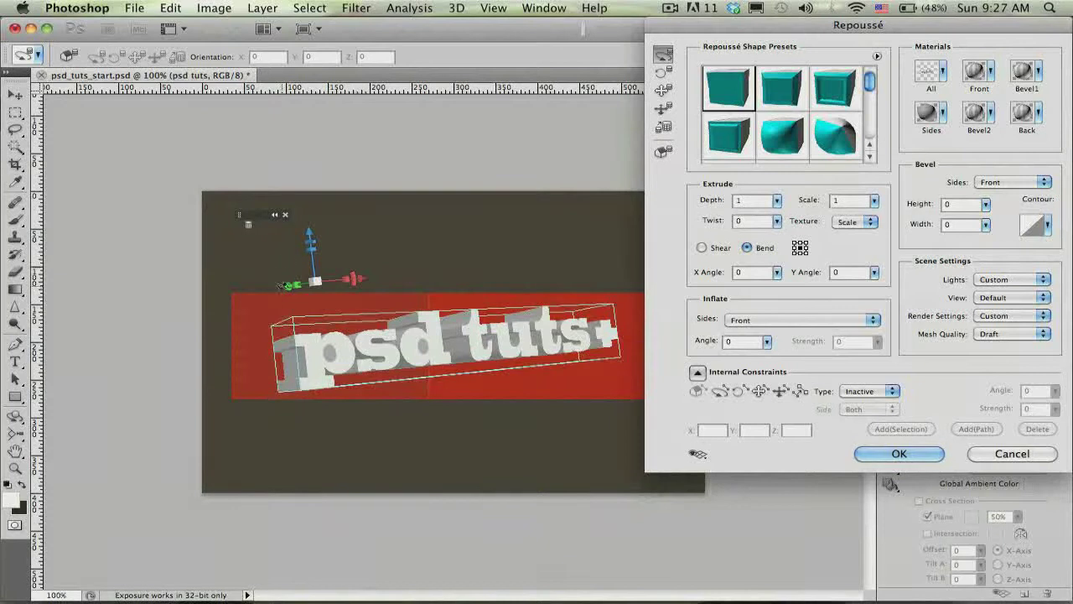
pyautogui.moveTo(353, 279)
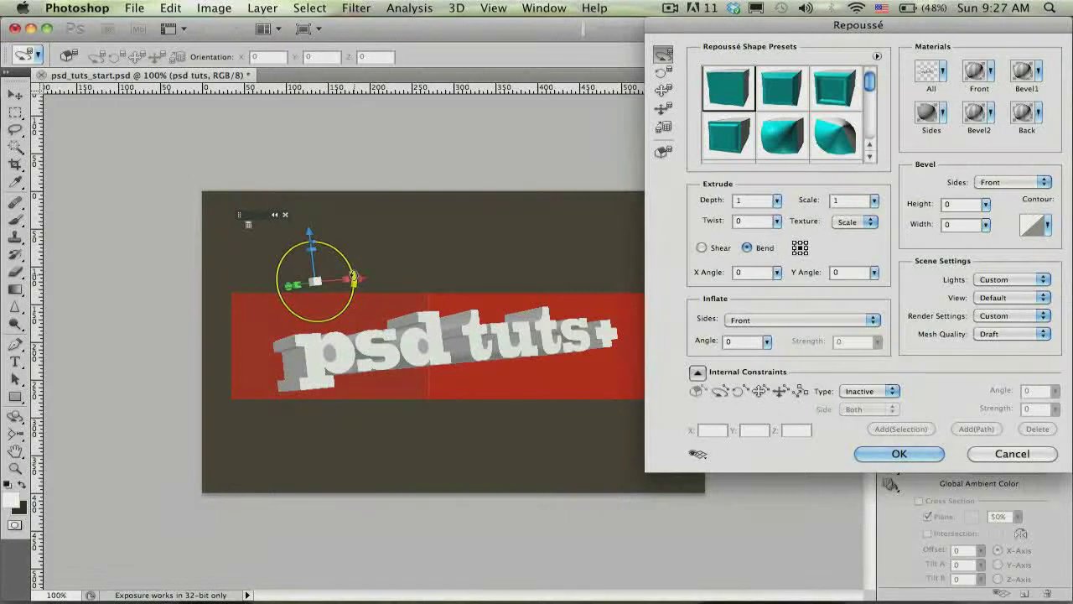
# - Tilt the 3D text down-right and shift it toward the red bar's centre
pyautogui.moveTo(353, 279)
pyautogui.mouseDown()
pyautogui.moveTo(352, 294)
pyautogui.moveTo(363, 277)
pyautogui.mouseUp()
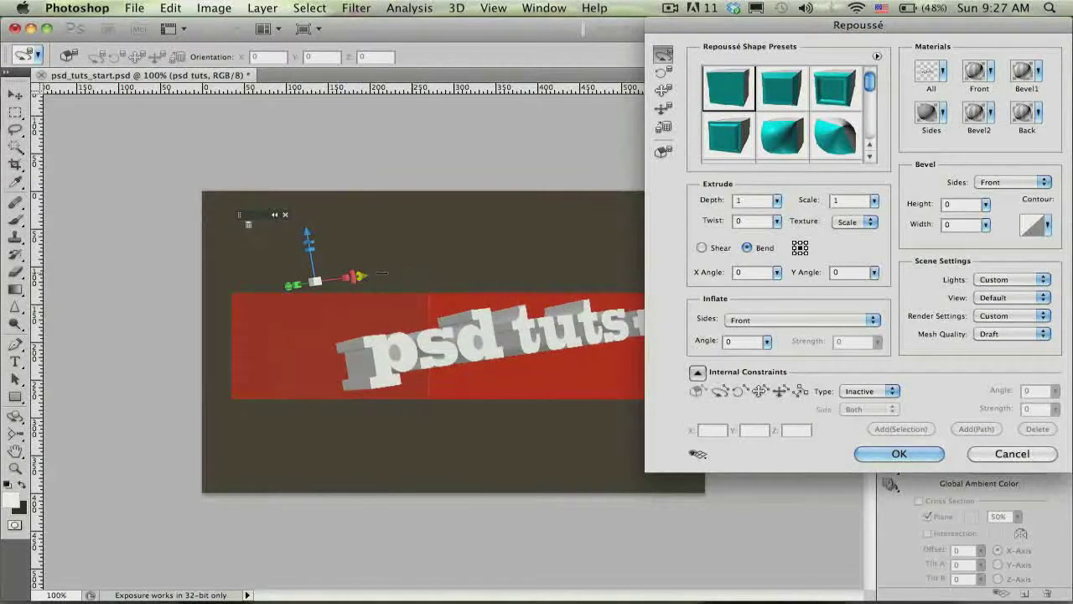
pyautogui.moveTo(369, 276); pyautogui.dragTo(381, 273)
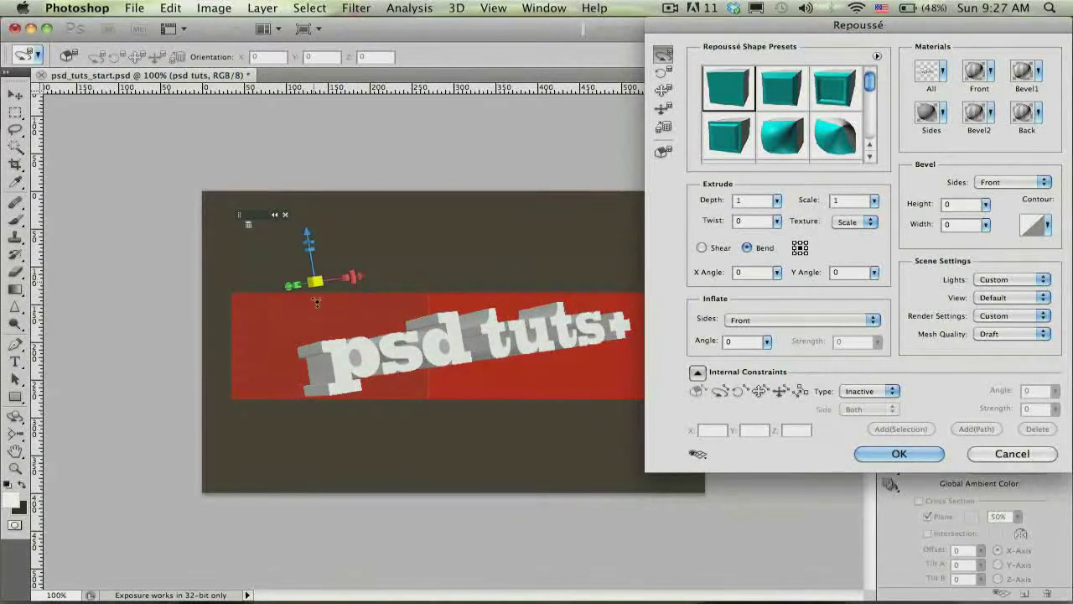
pyautogui.moveTo(315, 280)
pyautogui.mouseDown()
pyautogui.moveTo(323, 325)
pyautogui.moveTo(339, 270)
pyautogui.mouseUp()
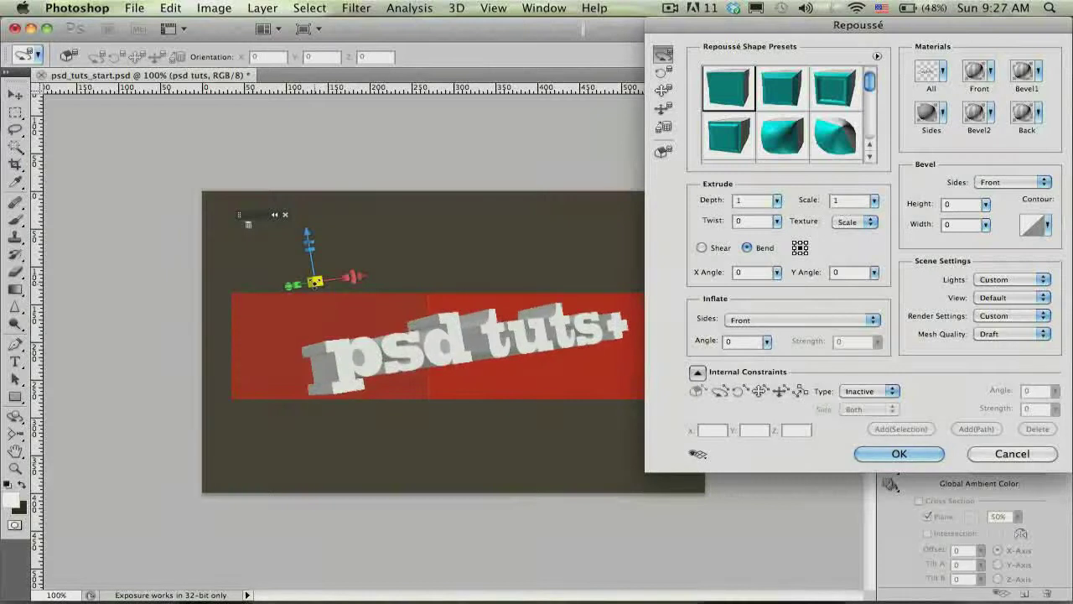
pyautogui.click(351, 279)
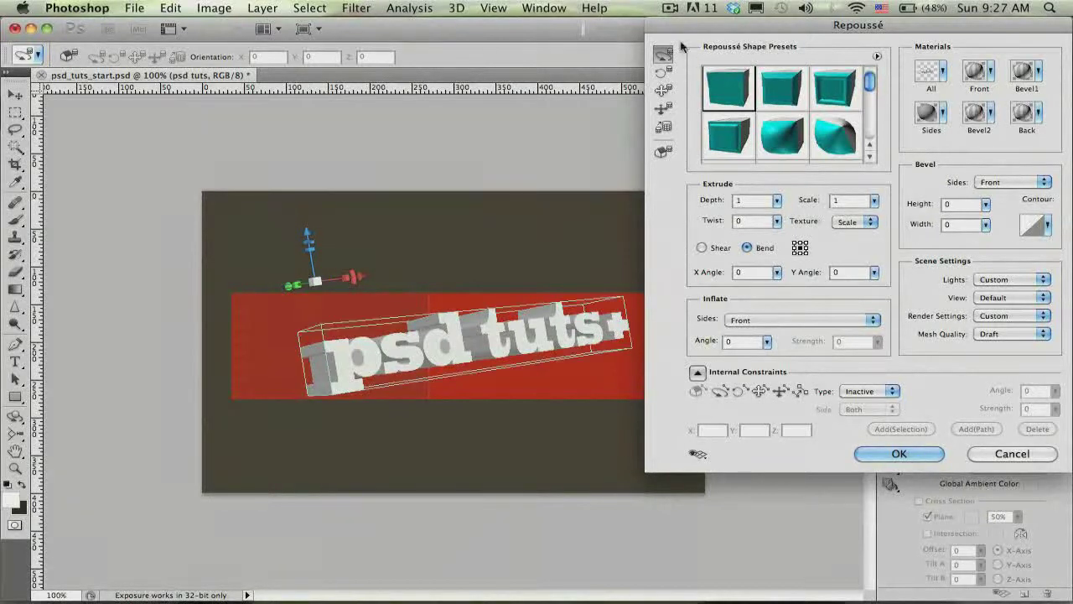
pyautogui.moveTo(696, 29); pyautogui.dragTo(691, 28)
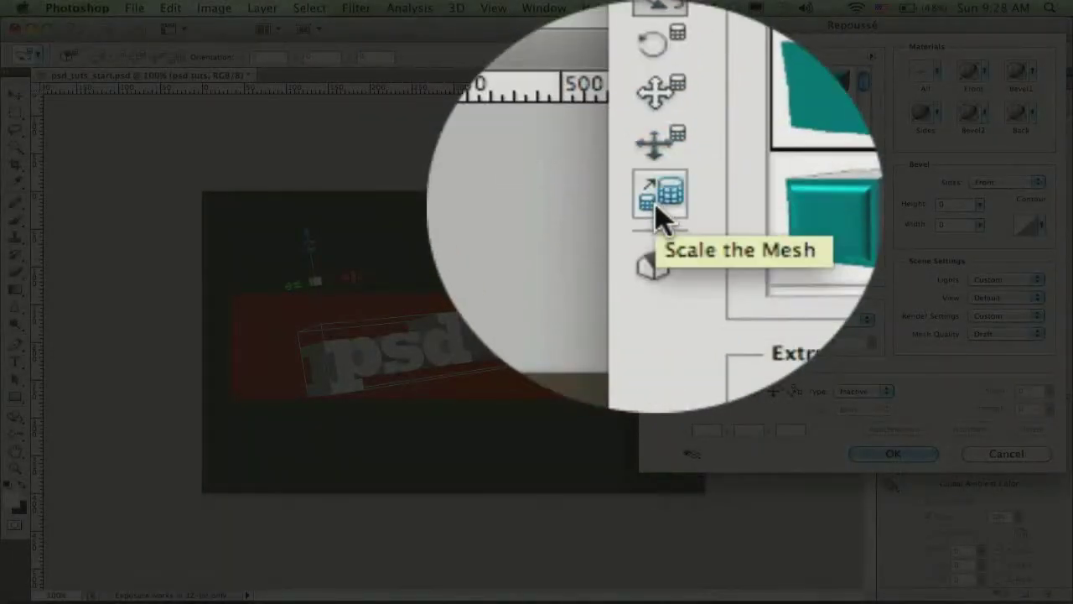
# - Reset the text to its initial mesh, rotate it into perspective, and browse the shape presets
pyautogui.click(657, 152)
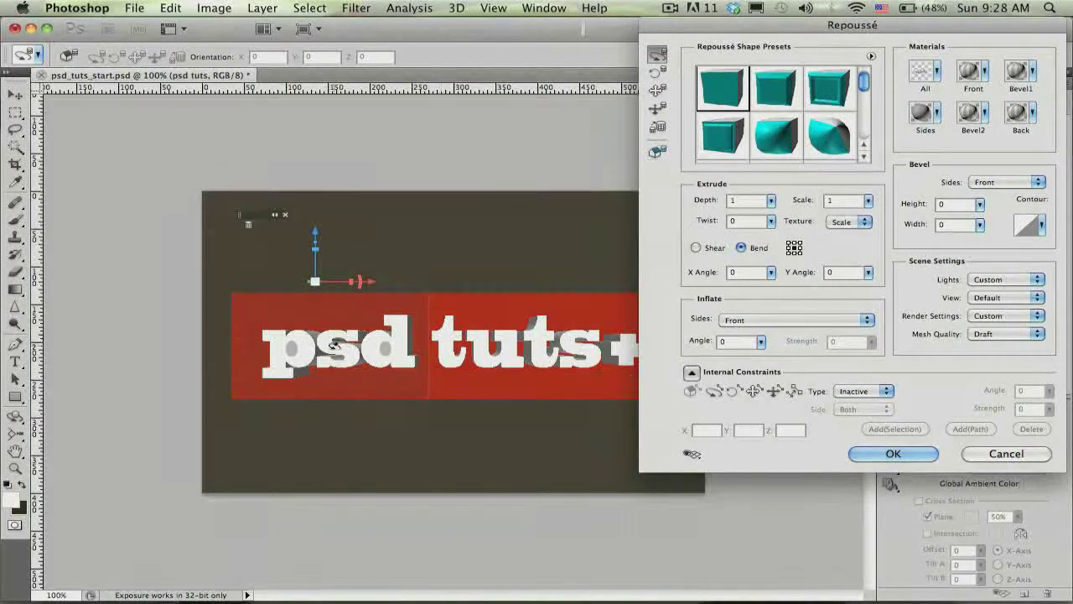
pyautogui.moveTo(352, 340)
pyautogui.mouseDown()
pyautogui.moveTo(408, 333)
pyautogui.moveTo(394, 335)
pyautogui.mouseUp()
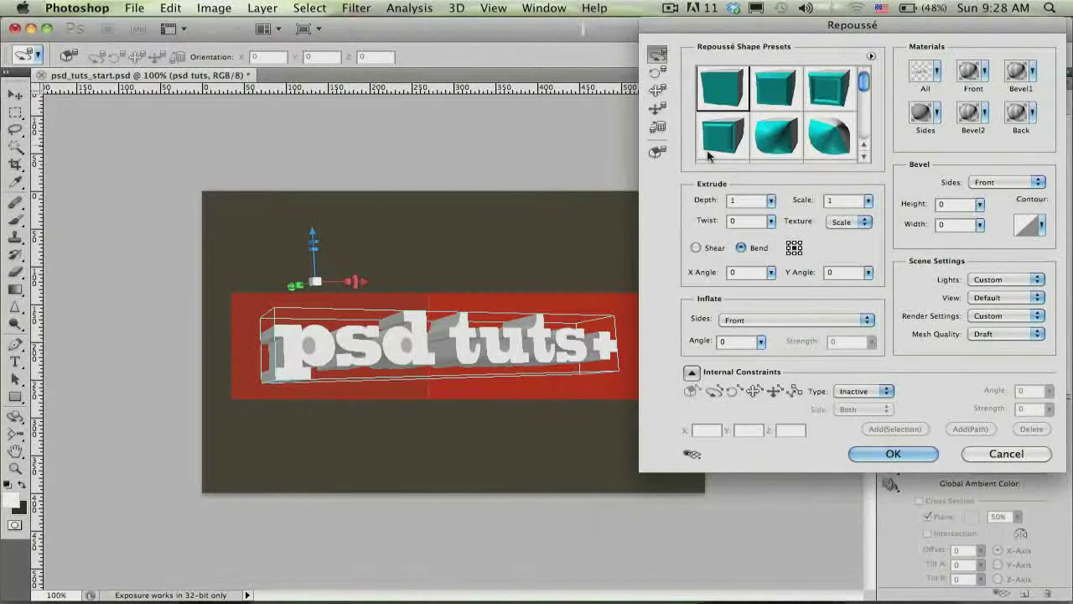
pyautogui.moveTo(863, 82)
pyautogui.mouseDown()
pyautogui.moveTo(866, 134)
pyautogui.moveTo(874, 74)
pyautogui.mouseUp()
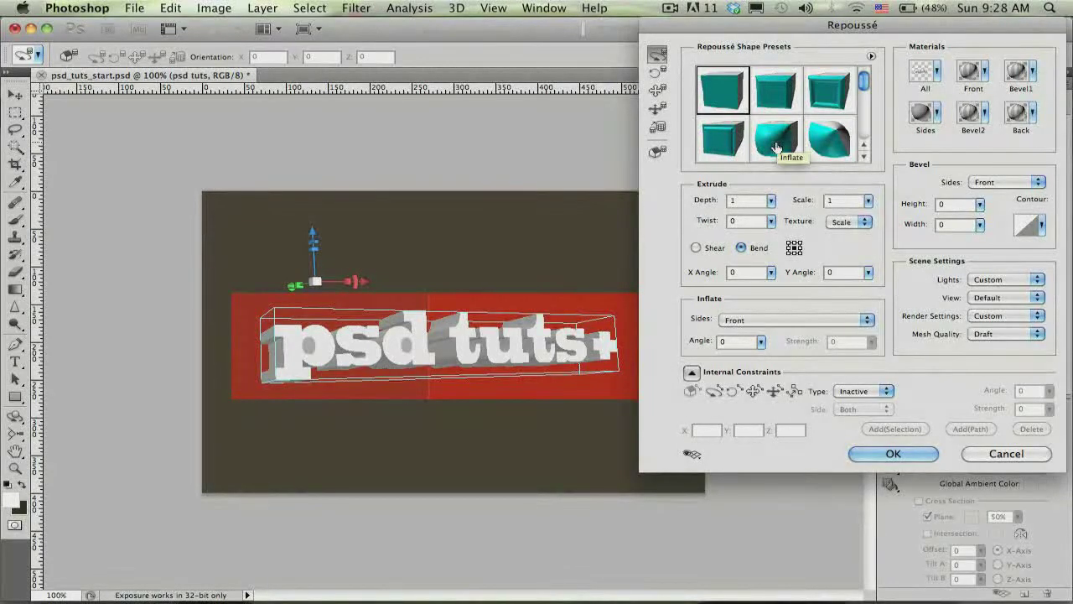
pyautogui.moveTo(863, 80); pyautogui.dragTo(864, 76)
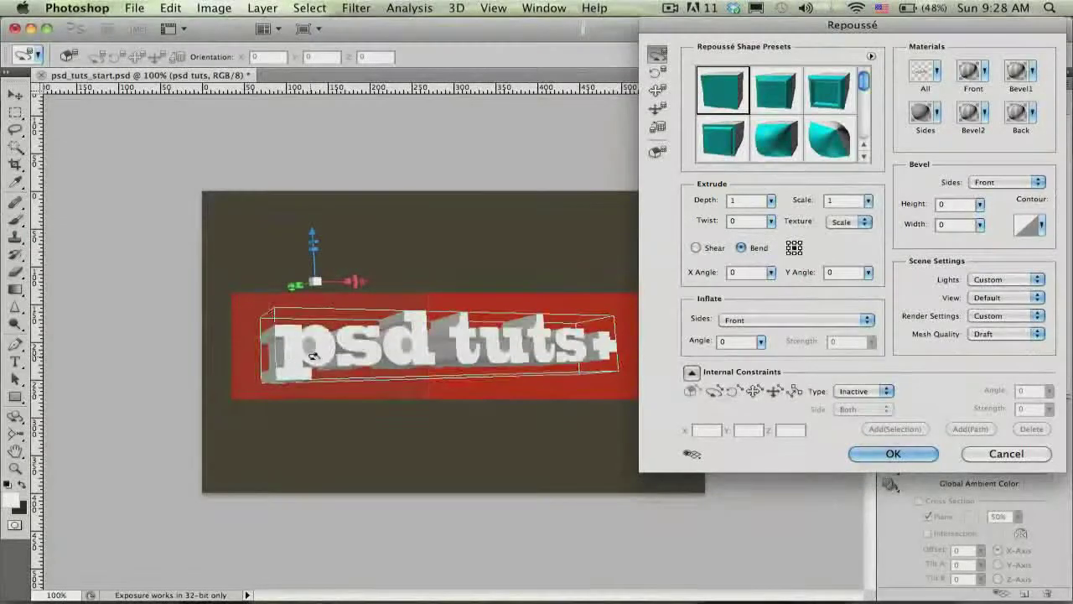
# - Set the Repoussé extrude depth to .3 and turn the text to face the front
pyautogui.moveTo(312, 356); pyautogui.dragTo(332, 358)
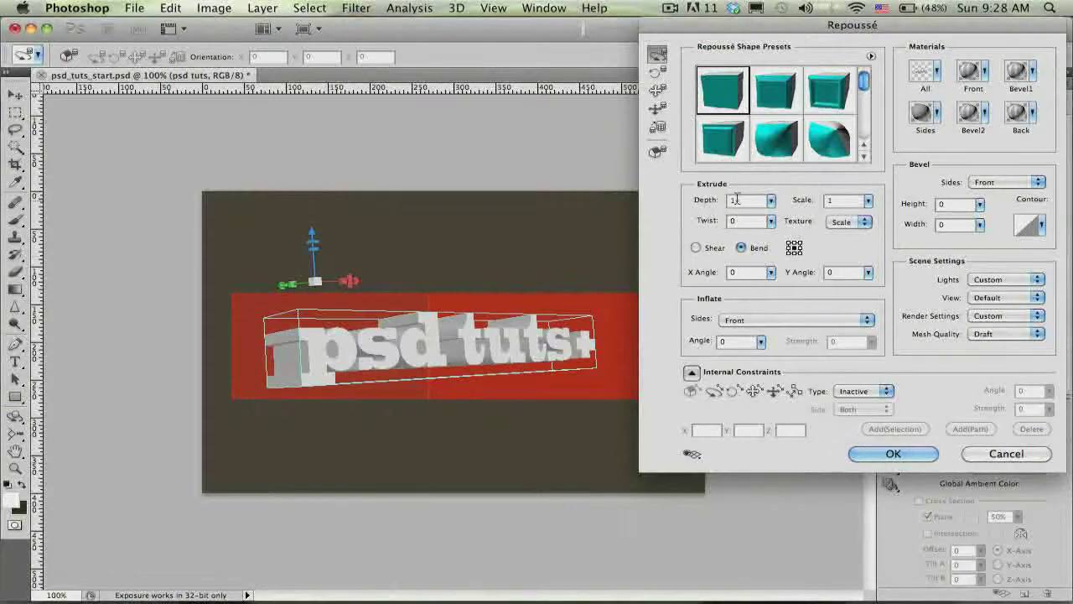
pyautogui.press('BackSpace')
pyautogui.write('.5')
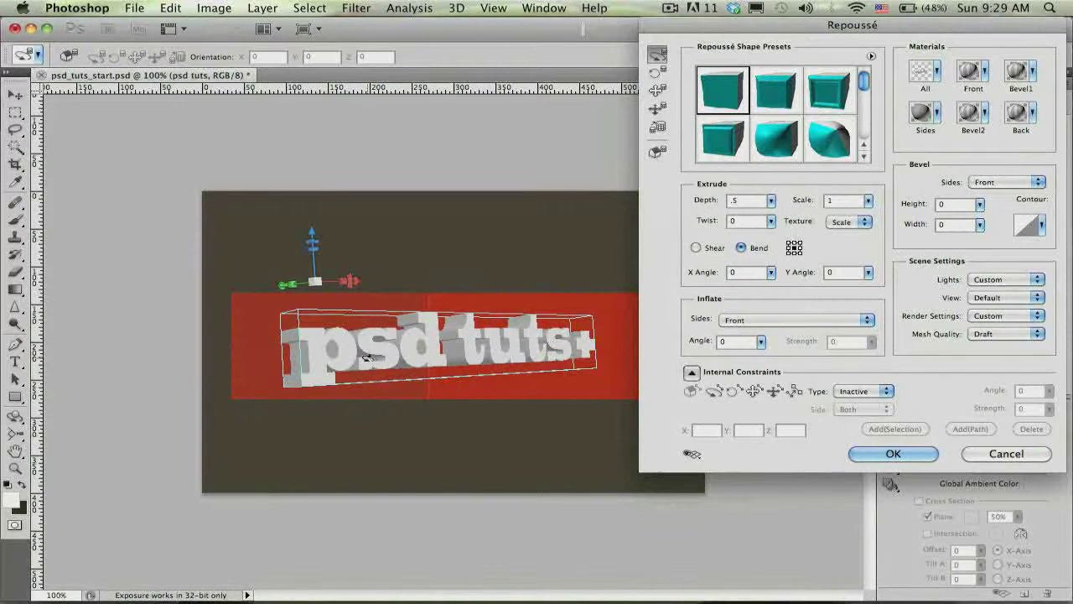
pyautogui.press('BackSpace')
pyautogui.press('BackSpace')
pyautogui.write('1')
pyautogui.write('.3')
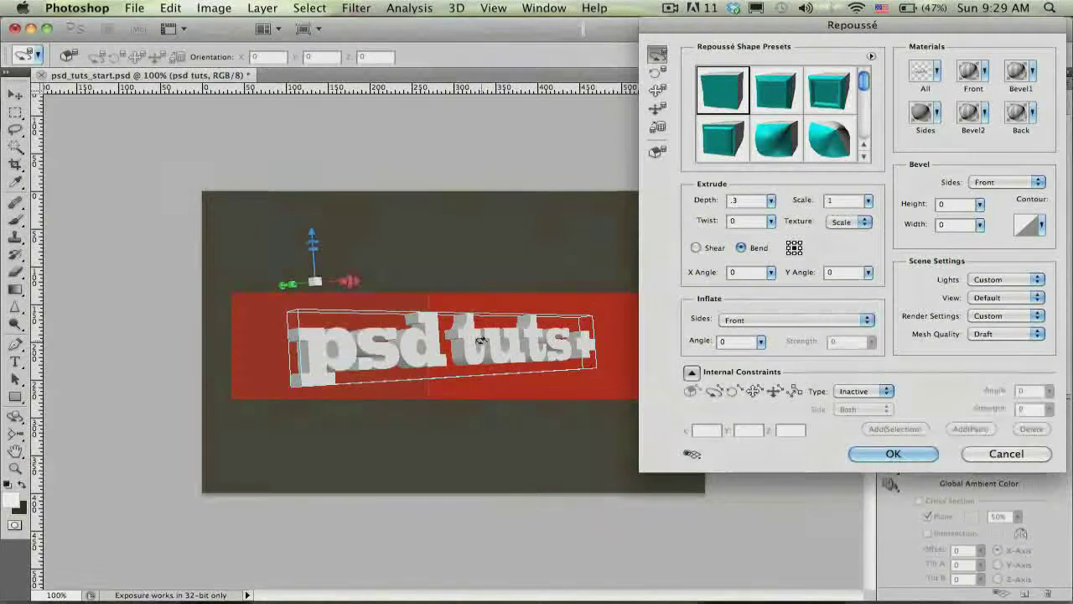
pyautogui.moveTo(482, 340); pyautogui.dragTo(428, 338)
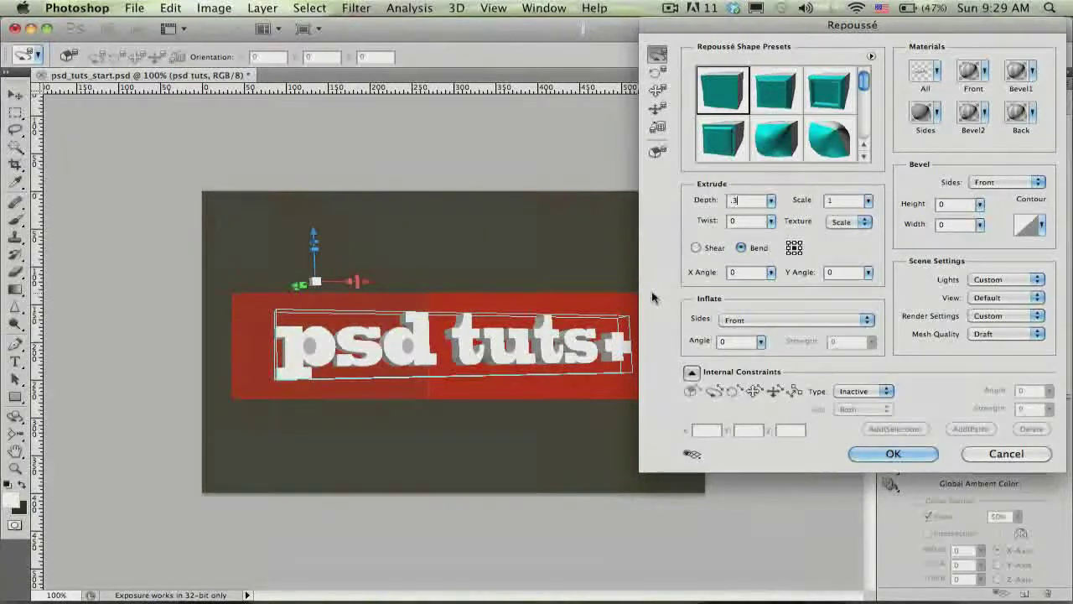
pyautogui.moveTo(310, 351)
pyautogui.mouseDown()
pyautogui.moveTo(352, 359)
pyautogui.moveTo(287, 345)
pyautogui.moveTo(418, 343)
pyautogui.mouseUp()
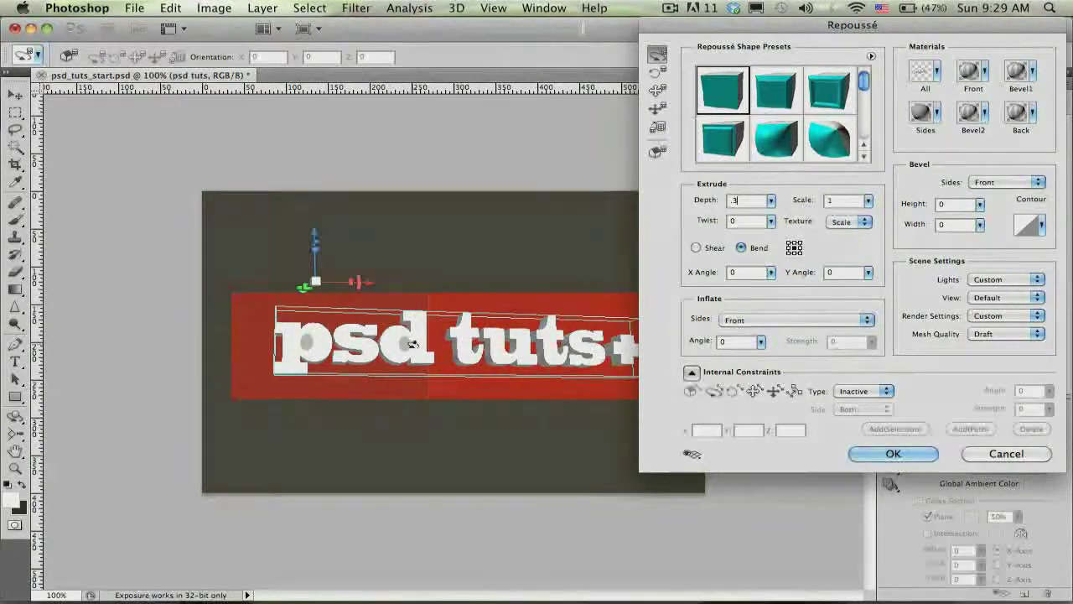
pyautogui.moveTo(418, 343)
pyautogui.mouseDown()
pyautogui.moveTo(304, 345)
pyautogui.moveTo(352, 348)
pyautogui.mouseUp()
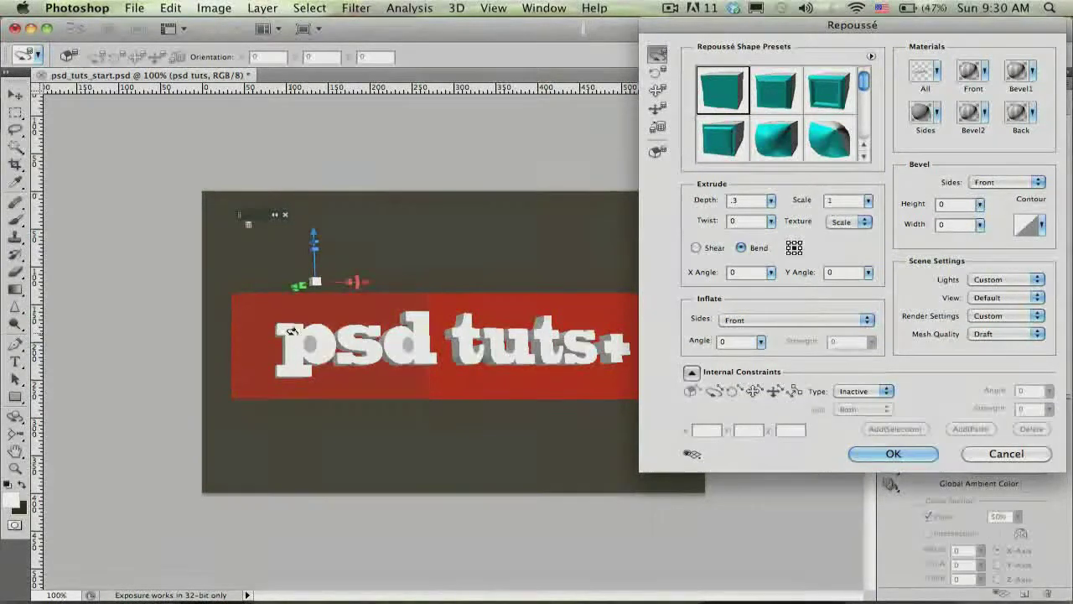
pyautogui.moveTo(315, 347)
pyautogui.mouseDown()
pyautogui.moveTo(357, 358)
pyautogui.moveTo(296, 337)
pyautogui.mouseUp()
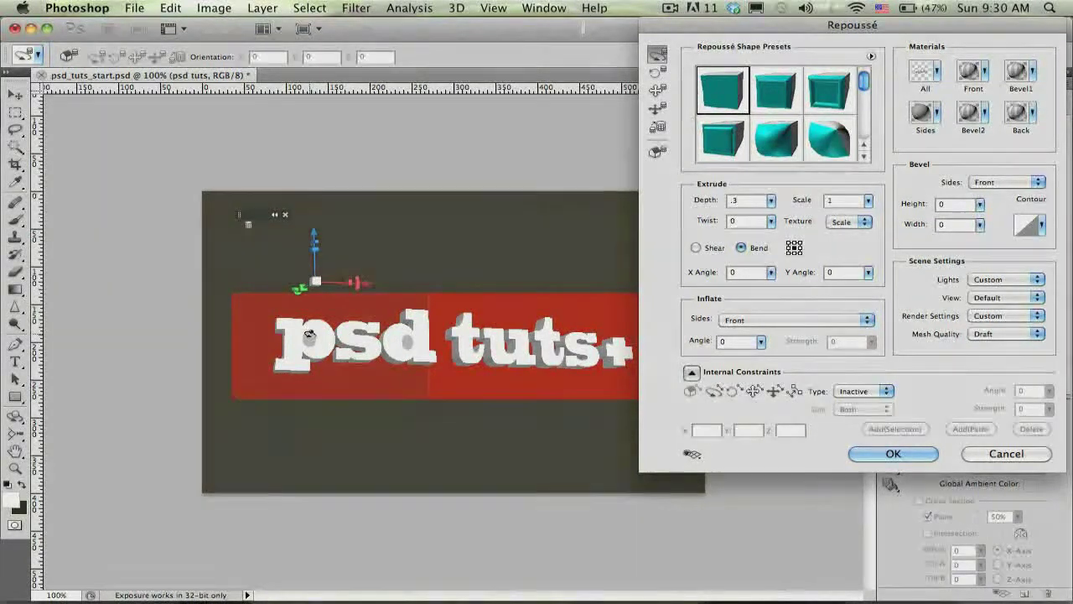
# - Select an inner shape of the text for Internal Constraints editing
pyautogui.click(317, 344)
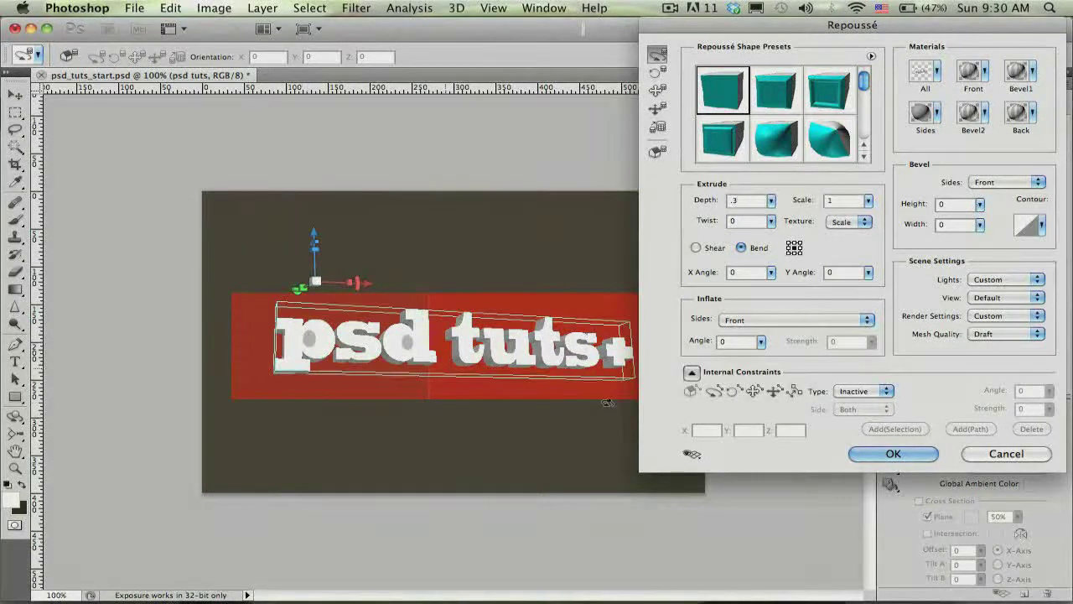
pyautogui.click(691, 372)
pyautogui.click(692, 373)
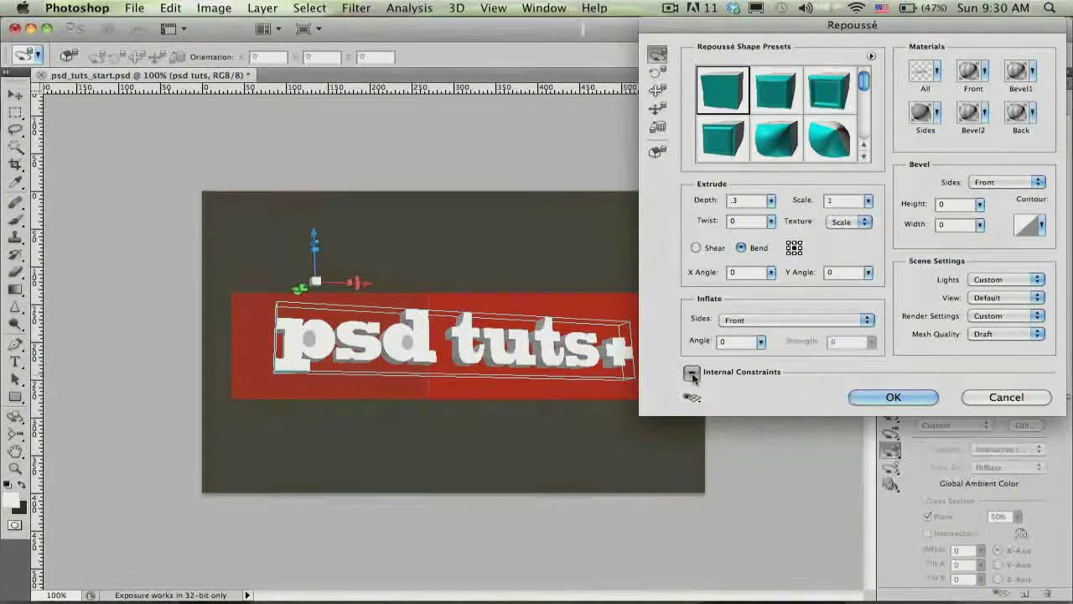
pyautogui.click(692, 373)
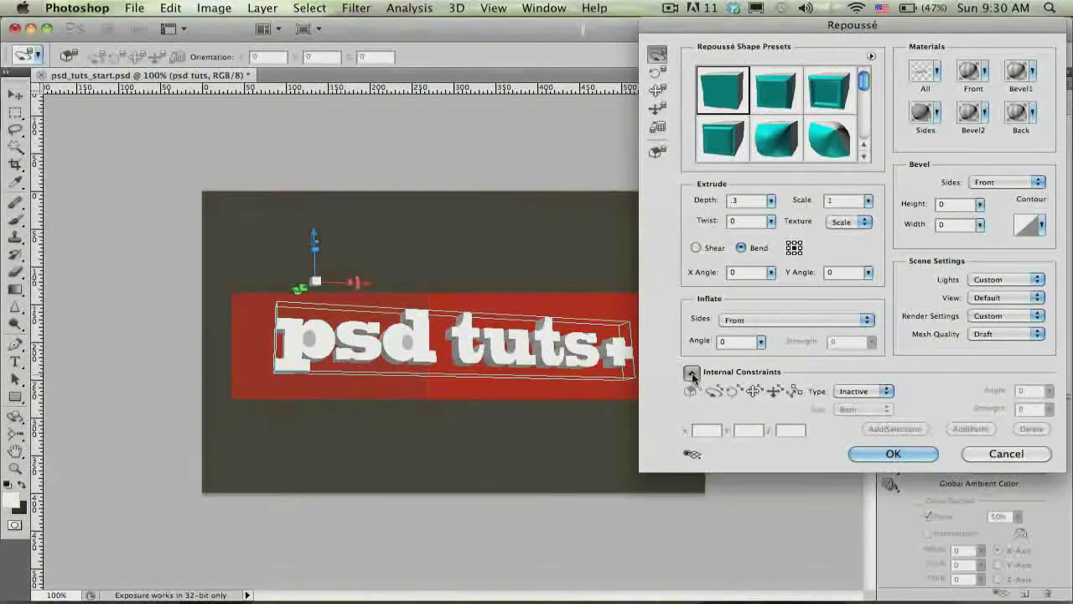
pyautogui.click(712, 390)
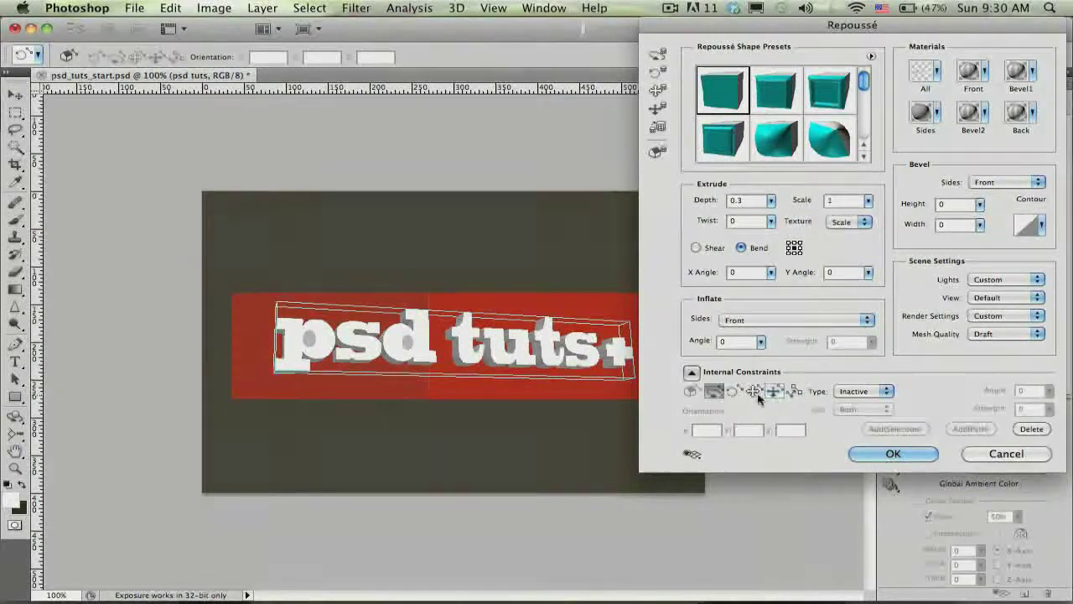
pyautogui.click(310, 343)
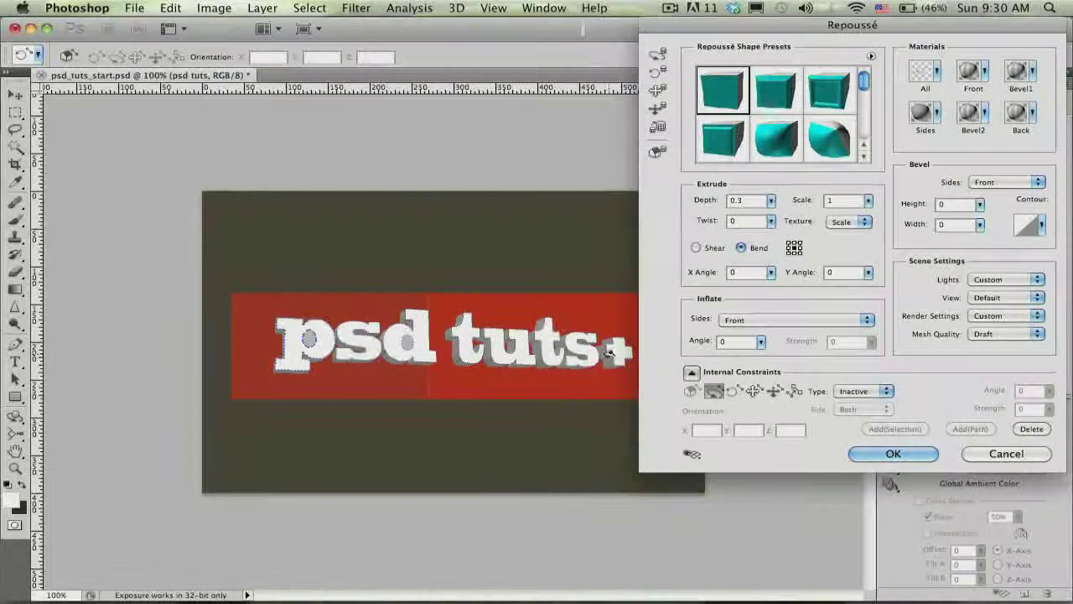
# - Set the constraint type to Hole and rotate the text leftward in perspective
pyautogui.click(884, 391)
pyautogui.press('Escape')
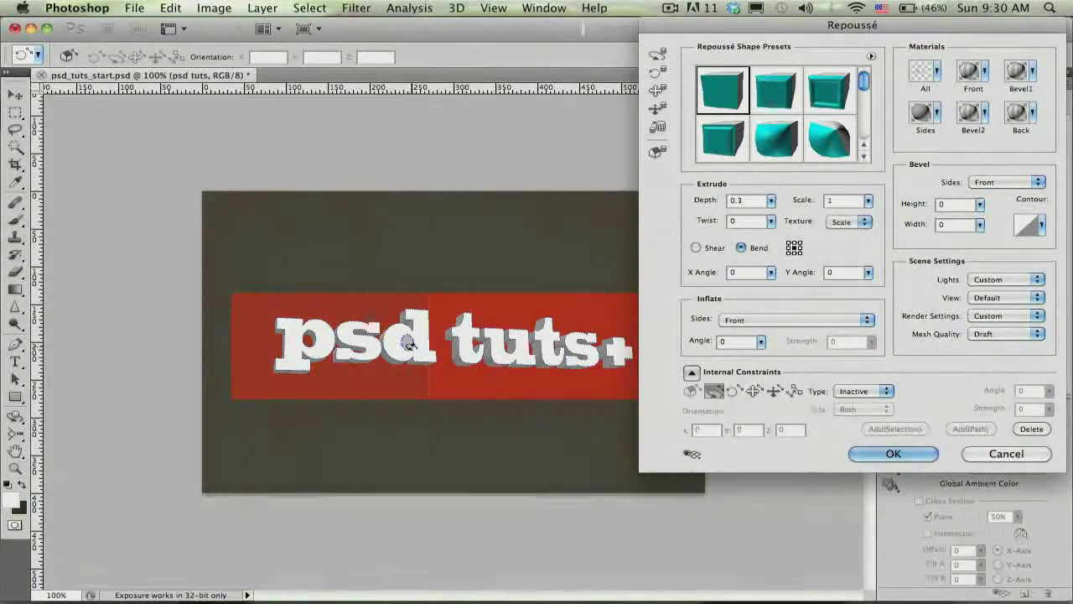
pyautogui.click(855, 391)
pyautogui.click(849, 411)
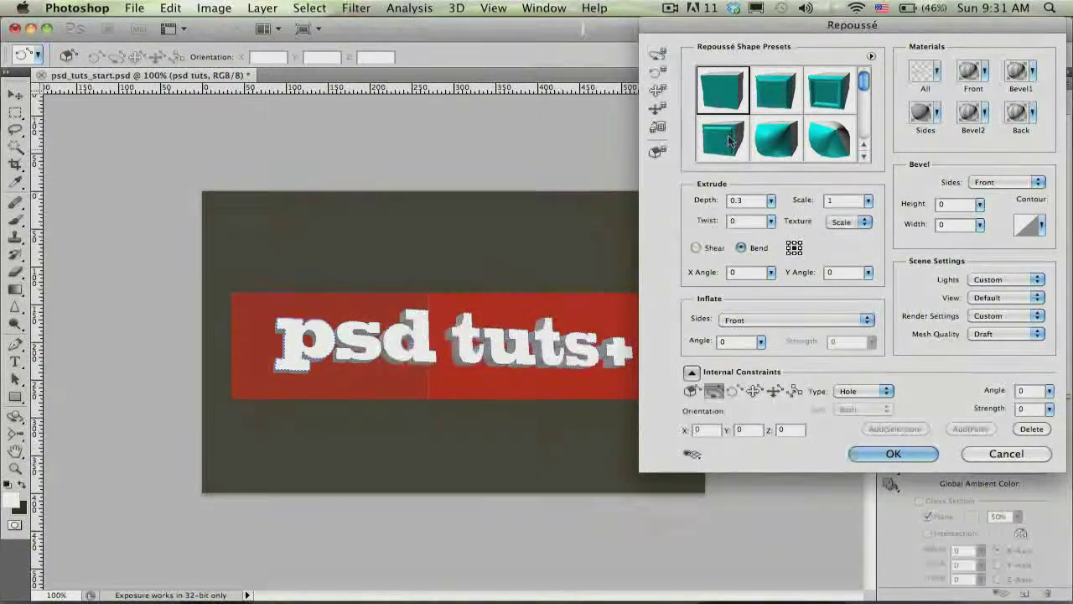
pyautogui.click(657, 55)
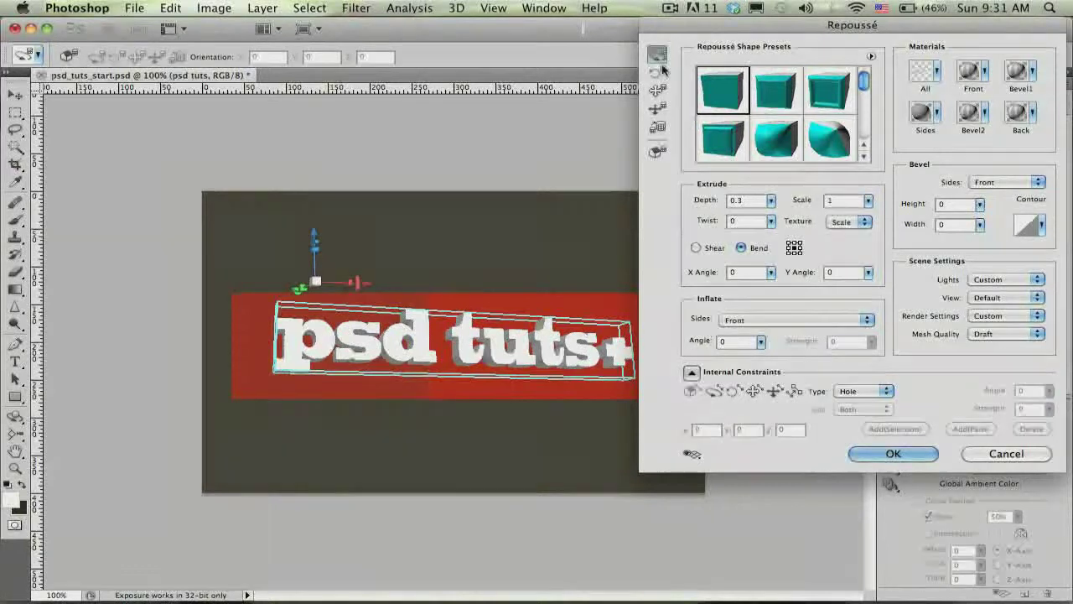
pyautogui.moveTo(528, 361)
pyautogui.mouseDown()
pyautogui.moveTo(357, 359)
pyautogui.moveTo(541, 361)
pyautogui.moveTo(445, 354)
pyautogui.mouseUp()
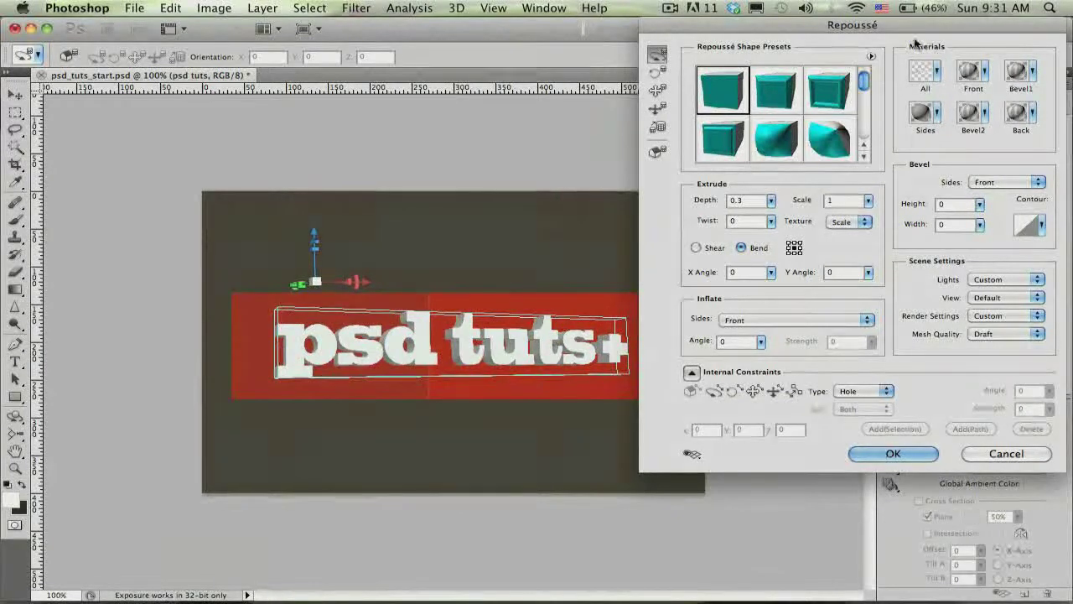
# - Apply the silver sphere material to all faces of the extruded text
pyautogui.moveTo(914, 26); pyautogui.dragTo(904, 25)
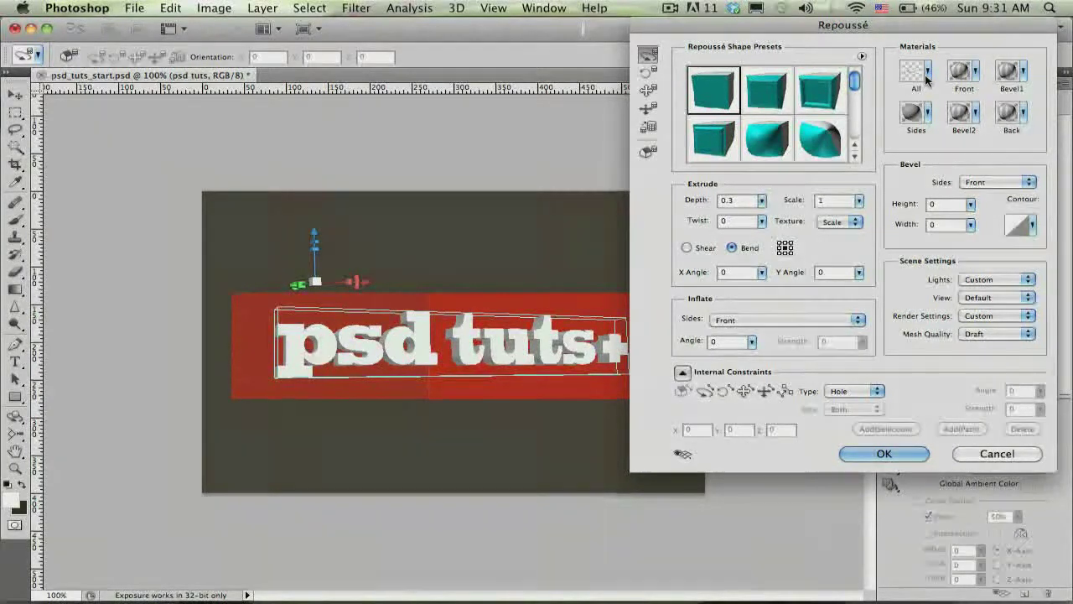
pyautogui.click(926, 74)
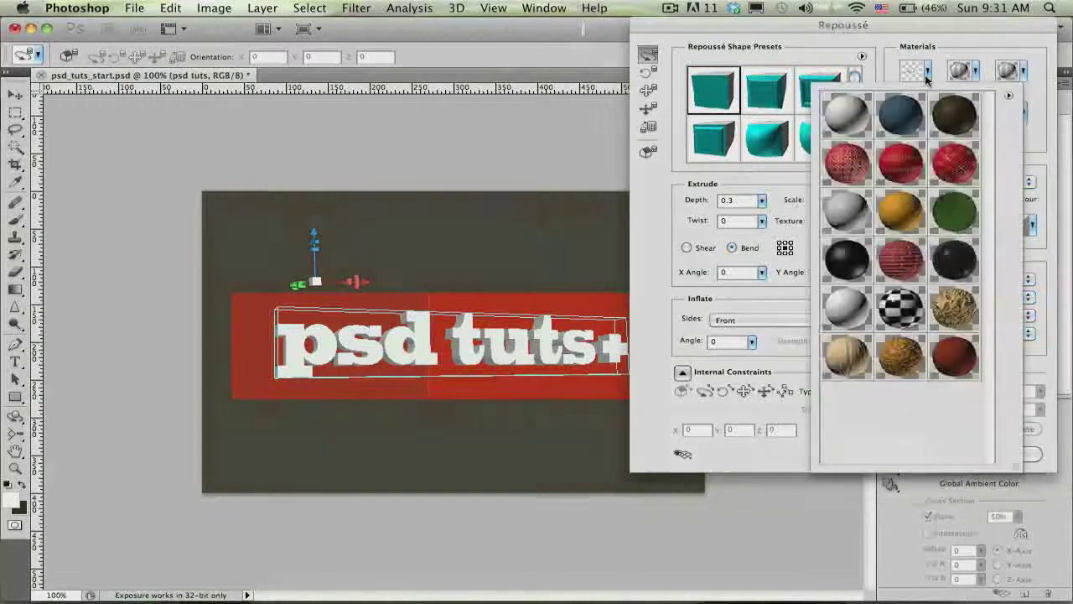
pyautogui.click(843, 317)
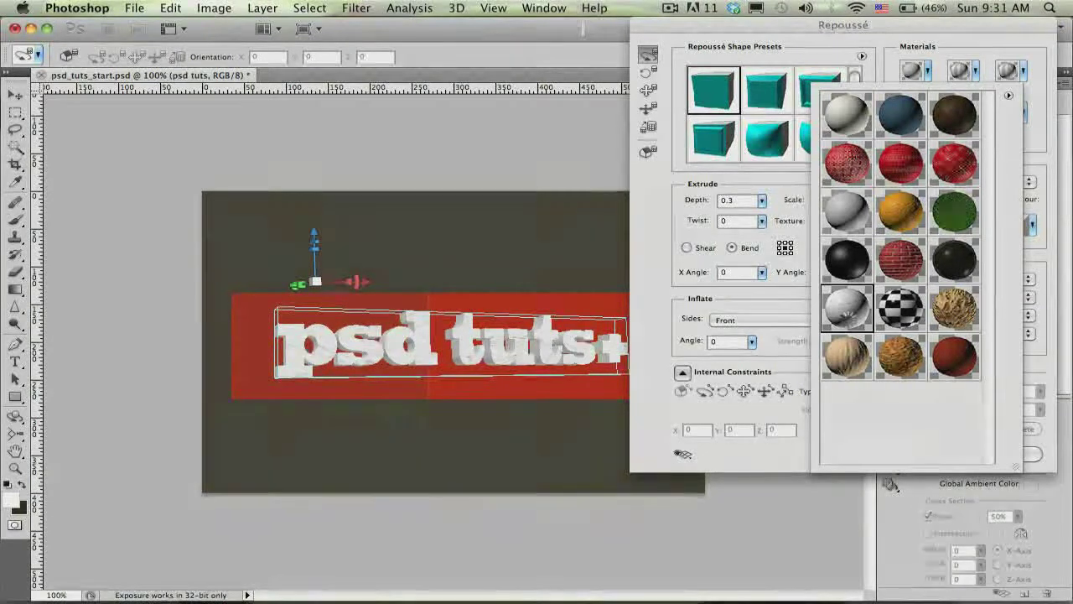
pyautogui.click(846, 322)
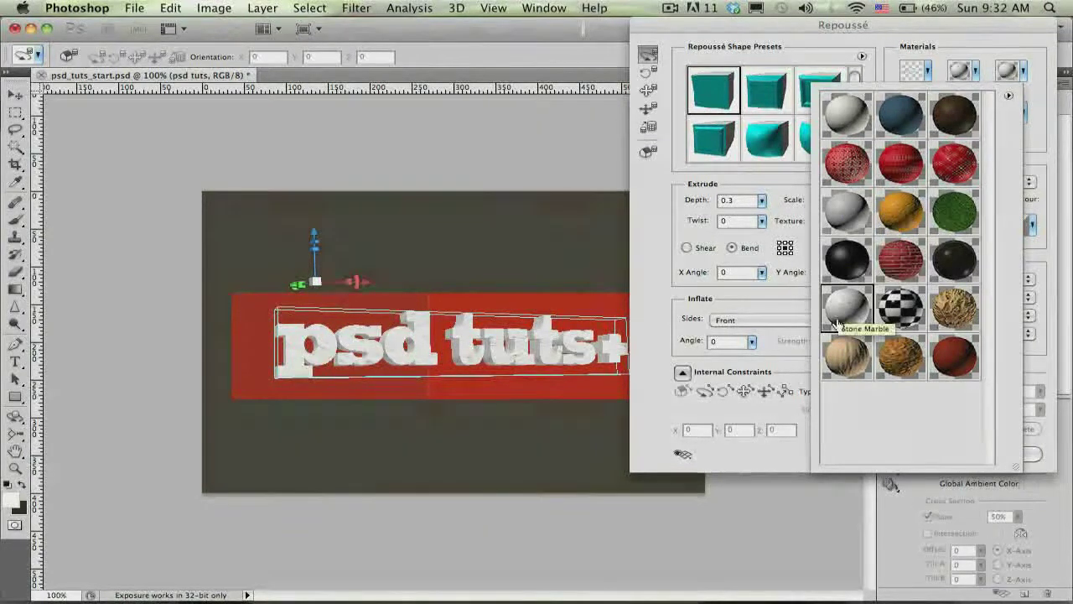
# - Append the Plastic material library and commit the Repoussé 3D text
pyautogui.click(1010, 99)
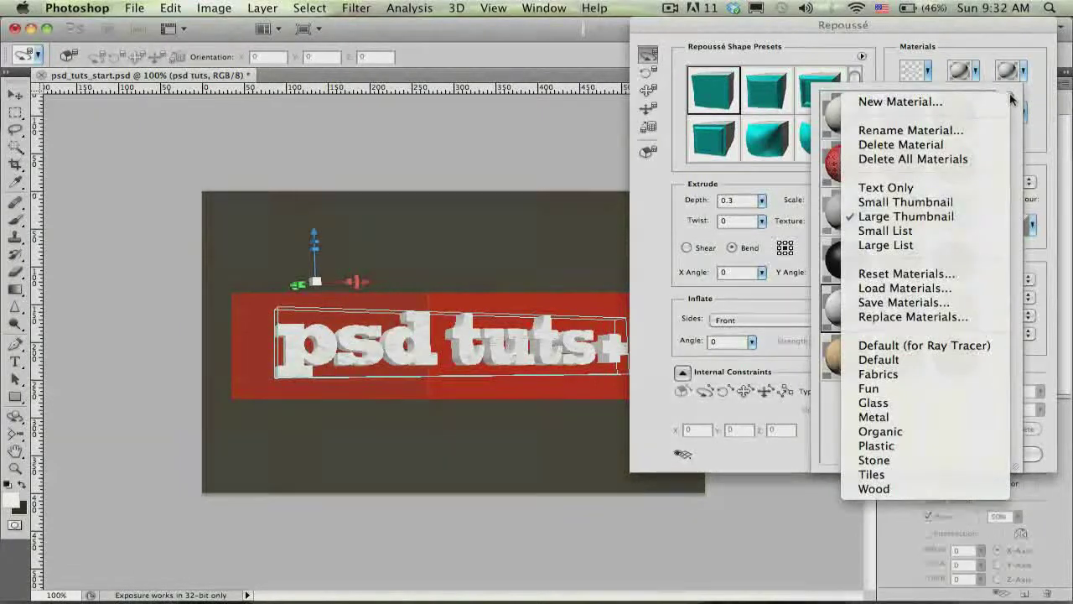
pyautogui.click(1010, 99)
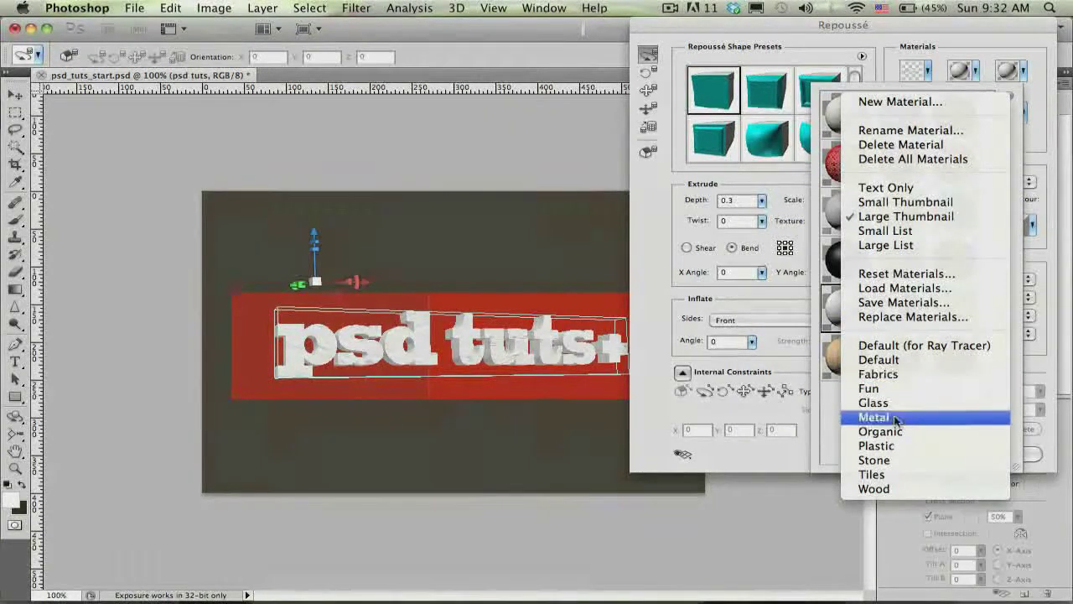
pyautogui.click(904, 453)
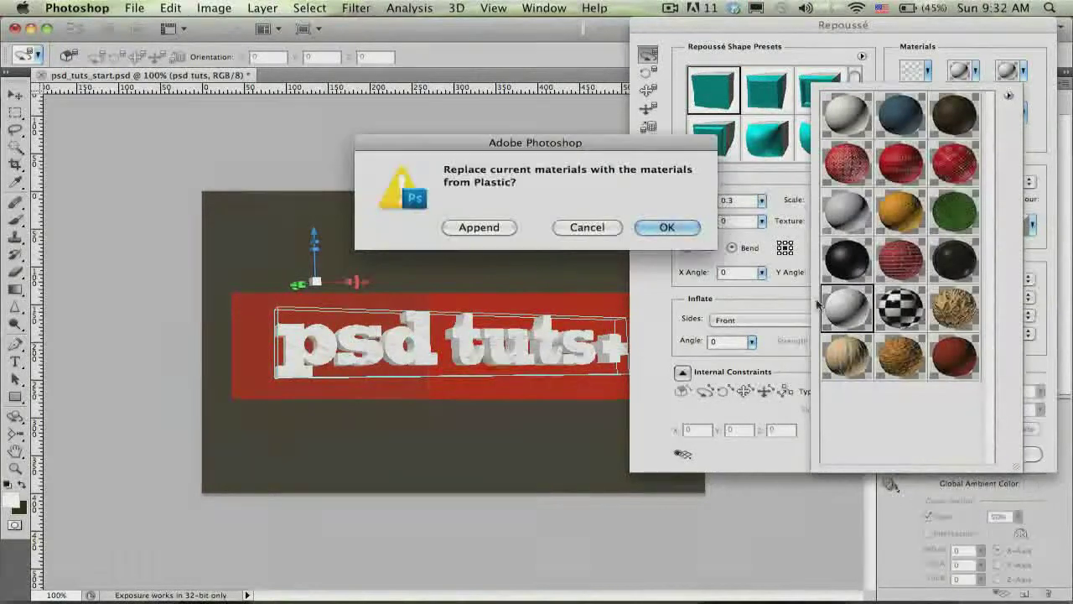
pyautogui.click(492, 232)
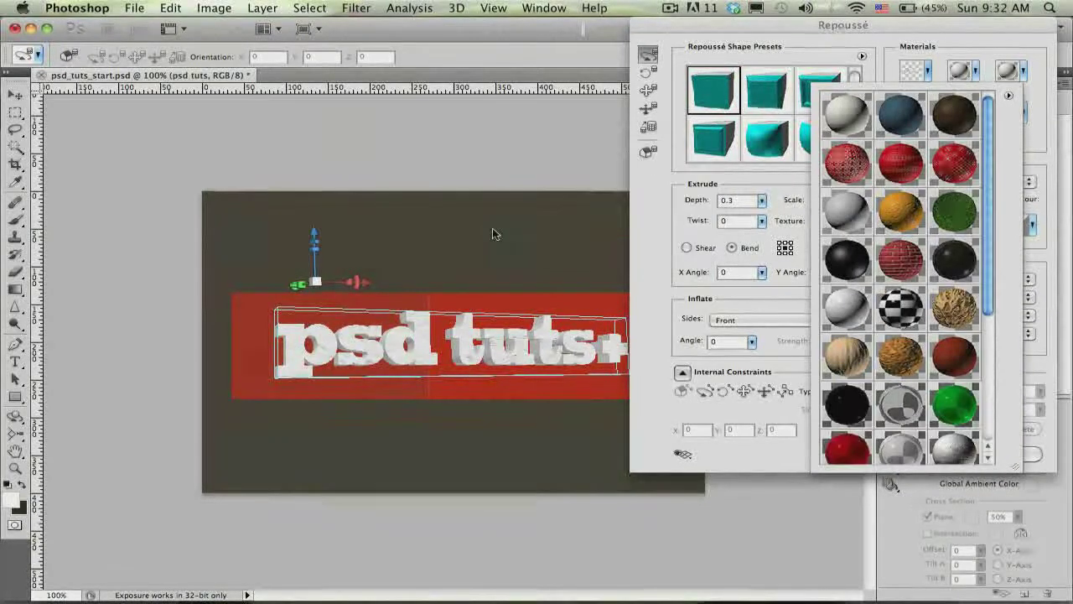
pyautogui.click(983, 32)
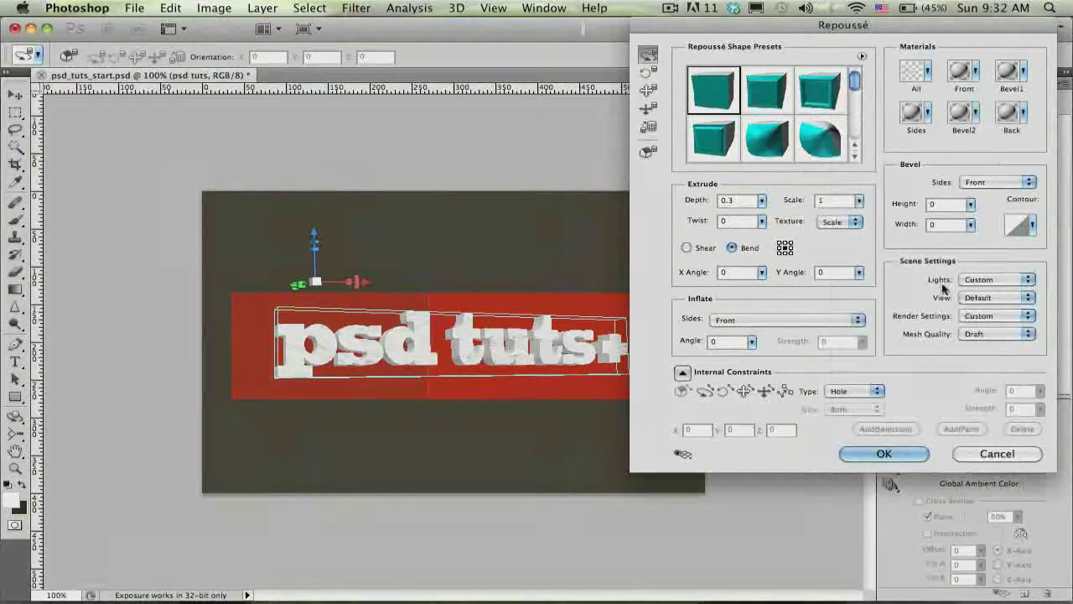
pyautogui.click(884, 453)
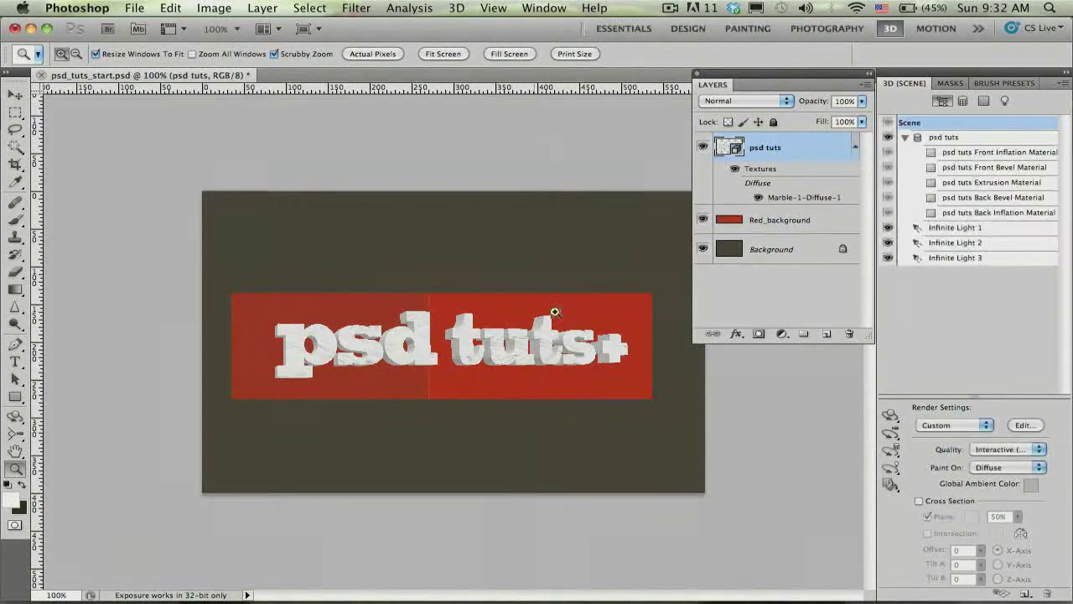
# - Open Photoshop.com's 3D content page from the 3D menu's Browse 3D Content Online
pyautogui.click(457, 8)
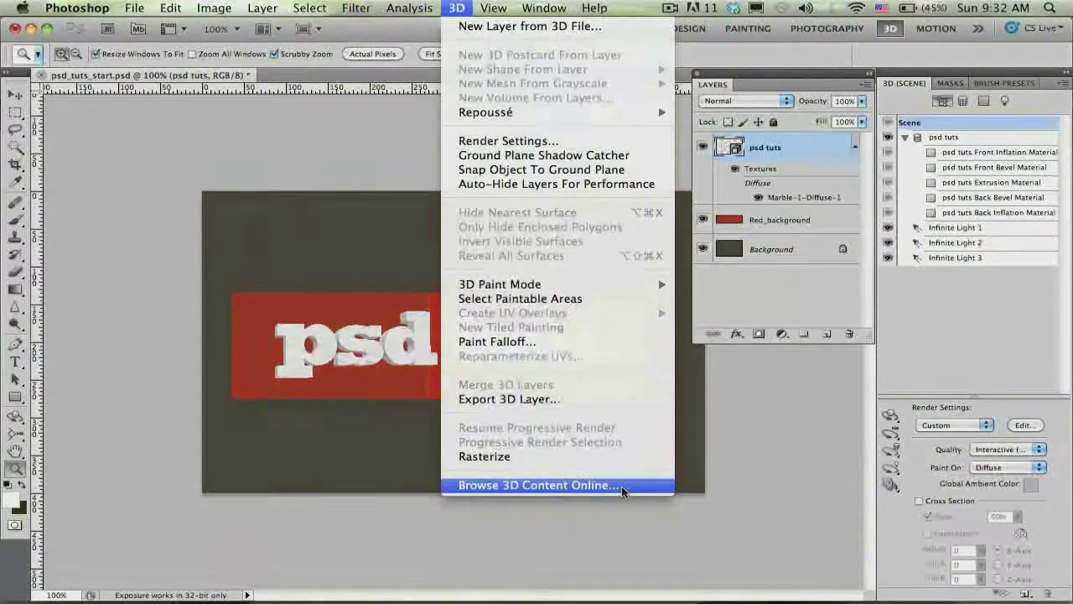
pyautogui.click(623, 486)
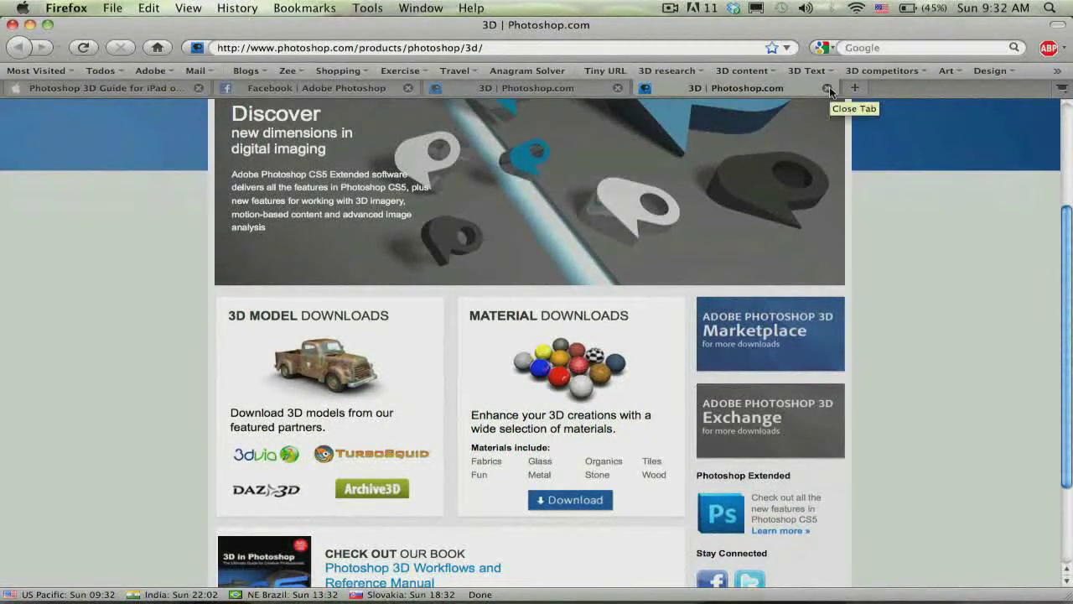
# - Leave the Firefox 3D downloads page and return to the Photoshop document
pyautogui.press('super+Tab')
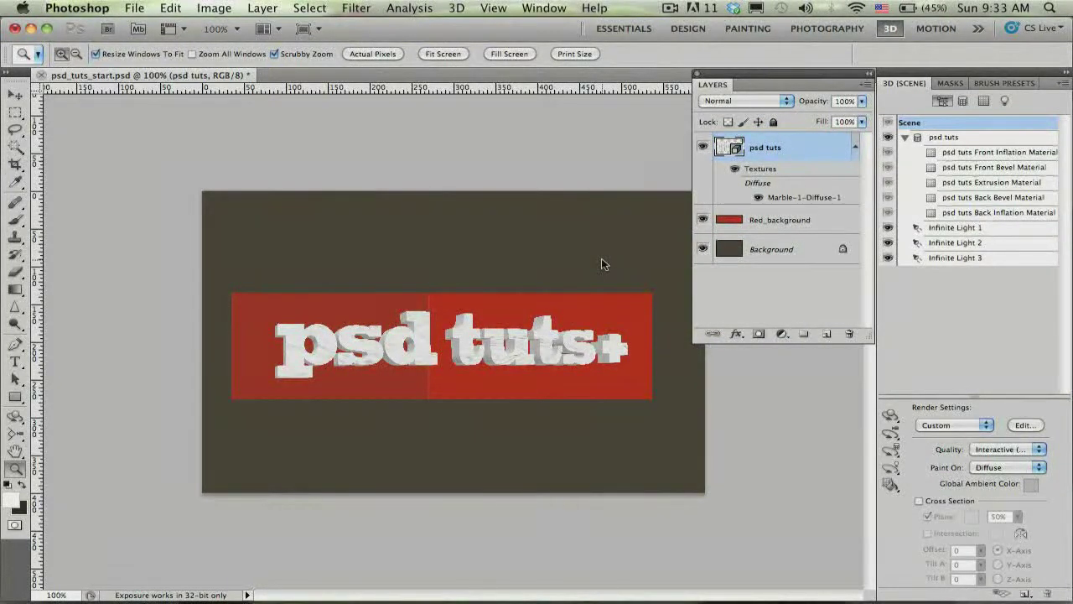
# - Filter the 3D panel to Mesh and reopen the Repoussé settings for the text
pyautogui.click(457, 8)
pyautogui.moveTo(485, 113)
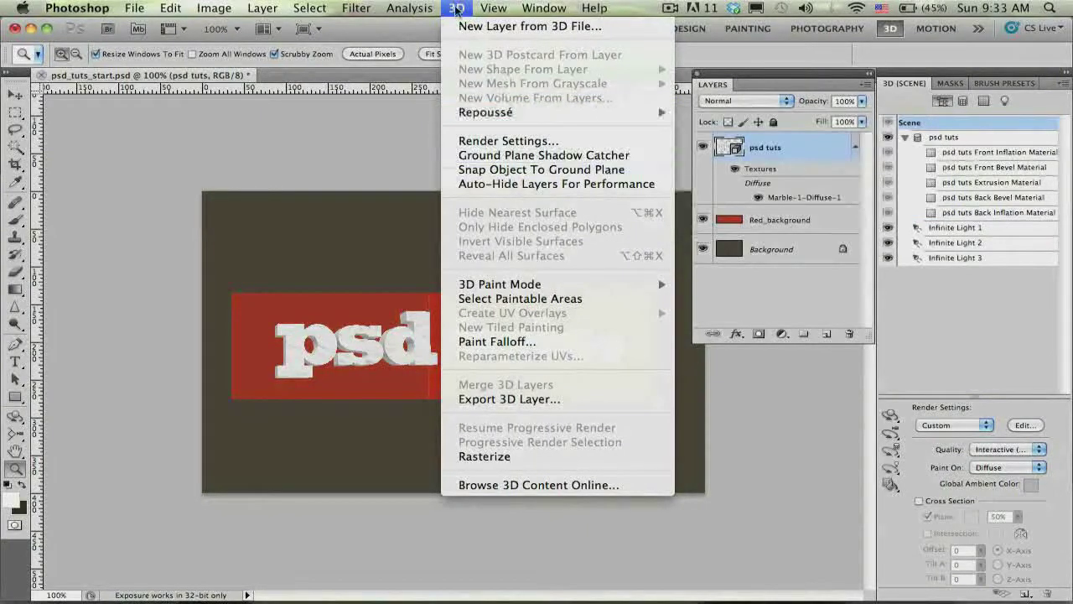
pyautogui.click(921, 139)
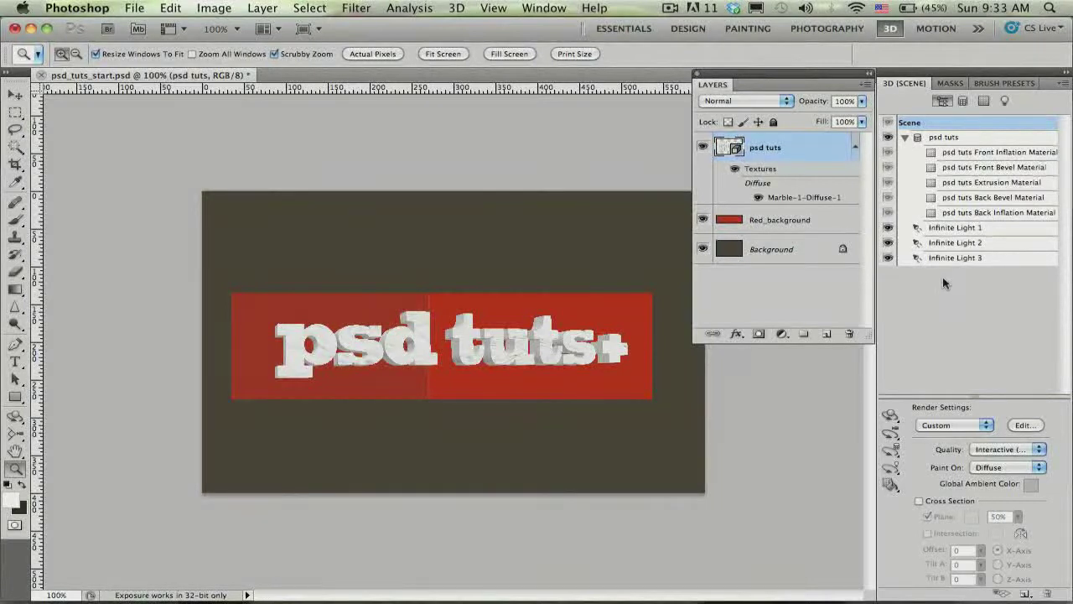
pyautogui.click(962, 100)
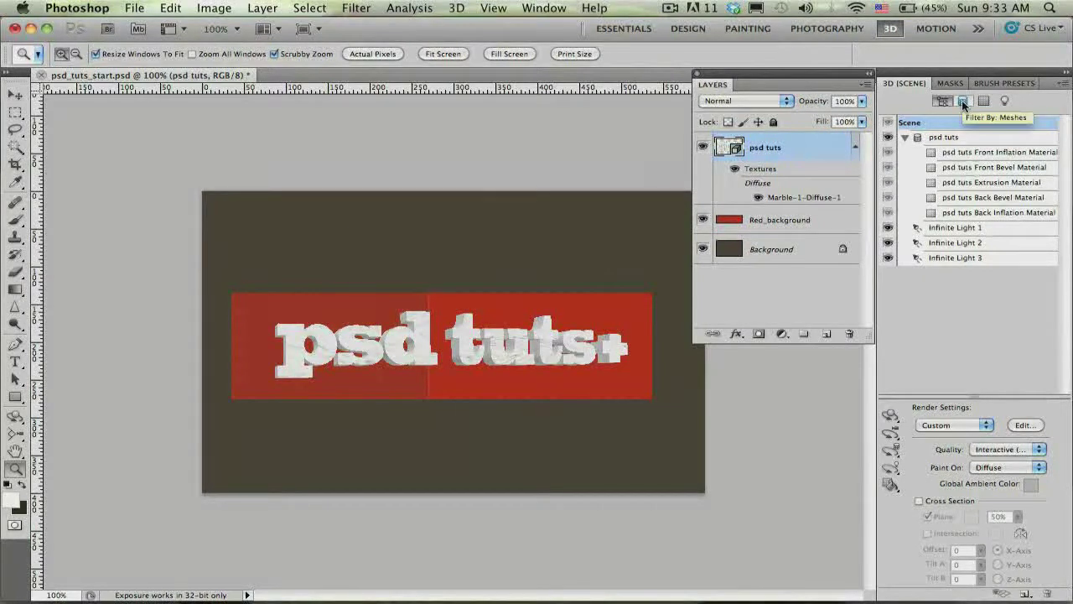
pyautogui.click(961, 99)
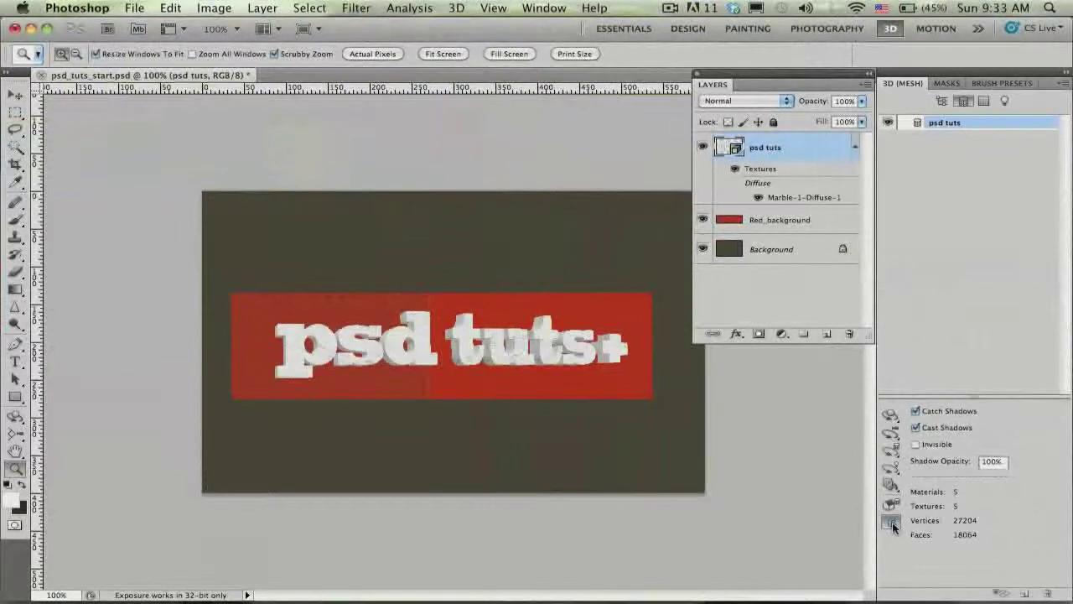
pyautogui.click(892, 524)
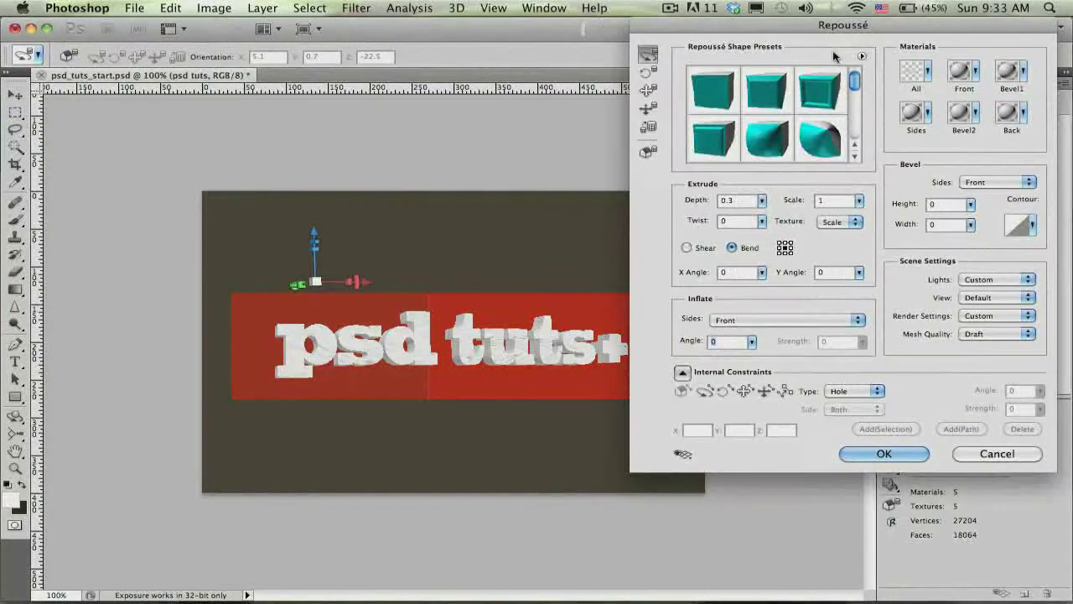
pyautogui.moveTo(803, 26); pyautogui.dragTo(820, 69)
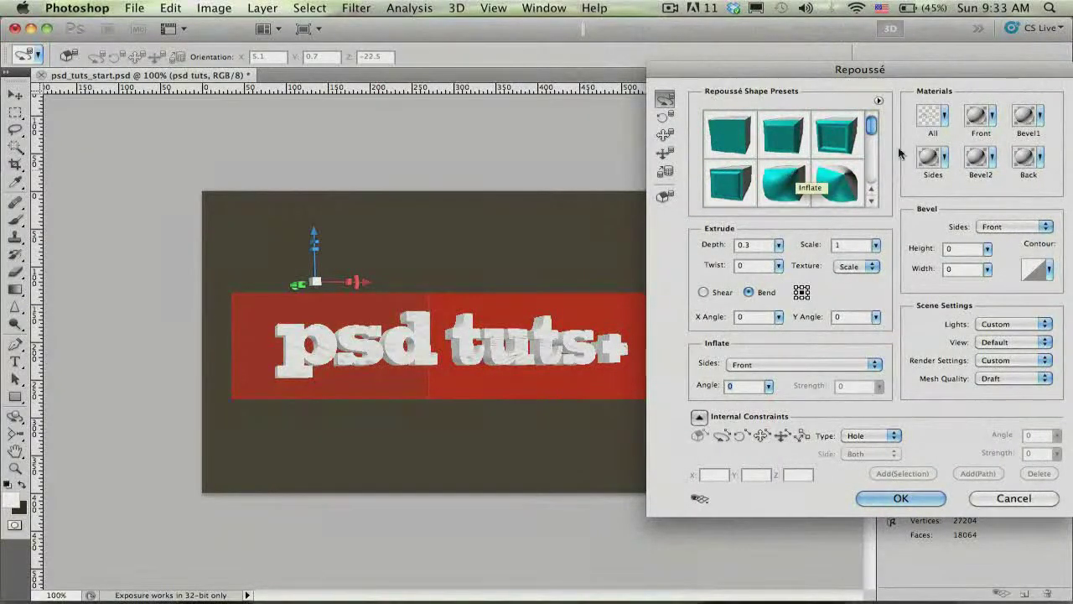
pyautogui.moveTo(973, 73); pyautogui.dragTo(970, 71)
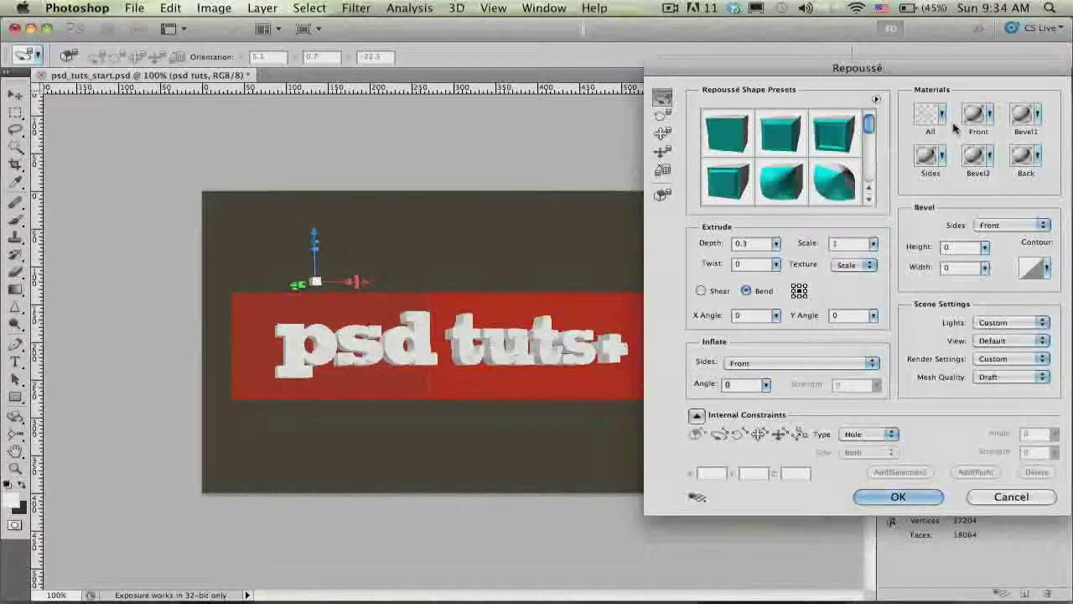
# - Apply Plastic Glossy (White) to all of the text's materials
pyautogui.click(942, 115)
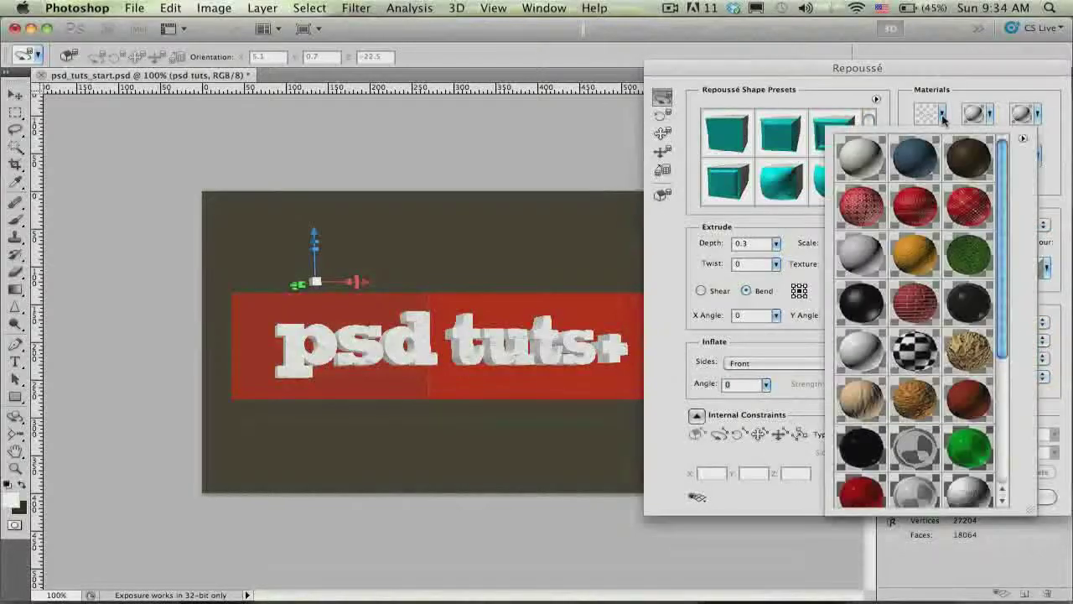
pyautogui.scroll(-2, 937, 243)
pyautogui.scroll(-2, 933, 268)
pyautogui.scroll(-1, 930, 290)
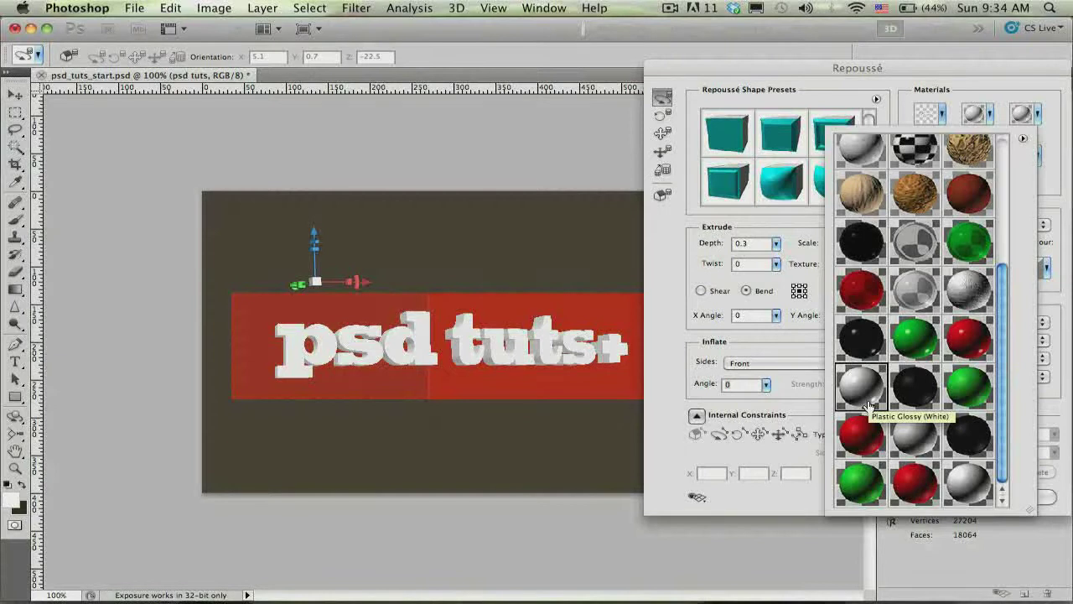
pyautogui.click(956, 100)
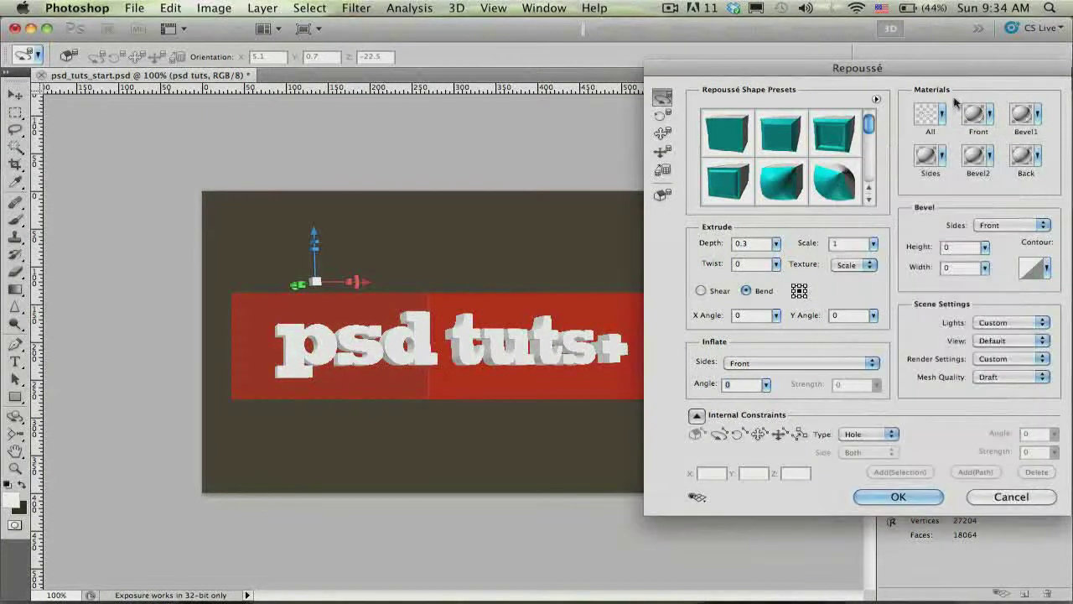
# - Rotate the glossy white text to face the viewer and commit the Repoussé settings
pyautogui.moveTo(467, 358)
pyautogui.mouseDown()
pyautogui.moveTo(513, 374)
pyautogui.moveTo(409, 363)
pyautogui.moveTo(475, 358)
pyautogui.moveTo(479, 345)
pyautogui.mouseUp()
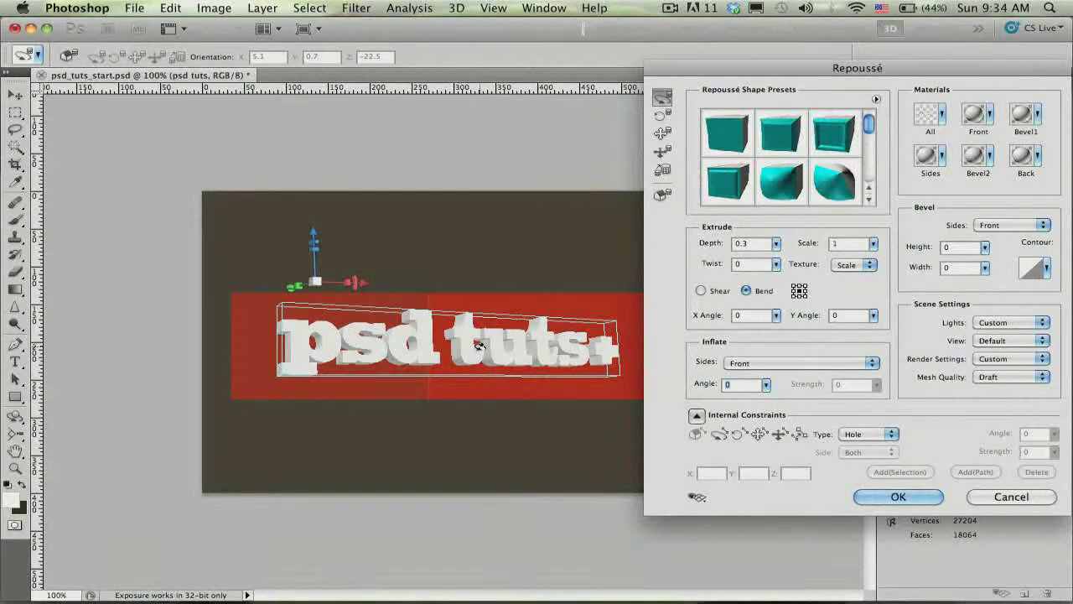
pyautogui.moveTo(479, 346); pyautogui.dragTo(468, 346)
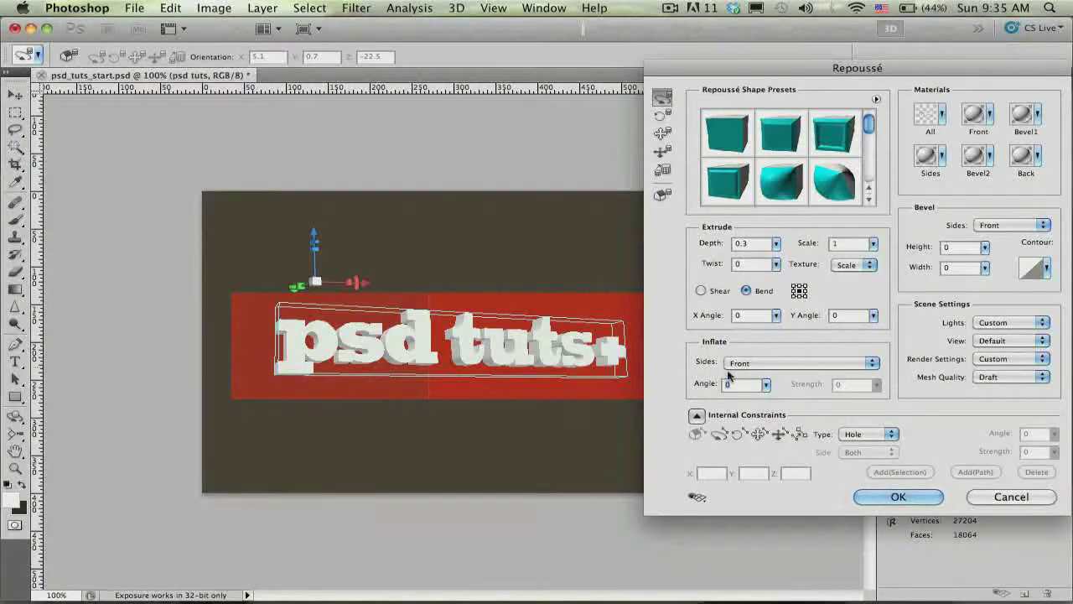
pyautogui.moveTo(394, 375)
pyautogui.mouseDown()
pyautogui.moveTo(480, 367)
pyautogui.moveTo(471, 362)
pyautogui.mouseUp()
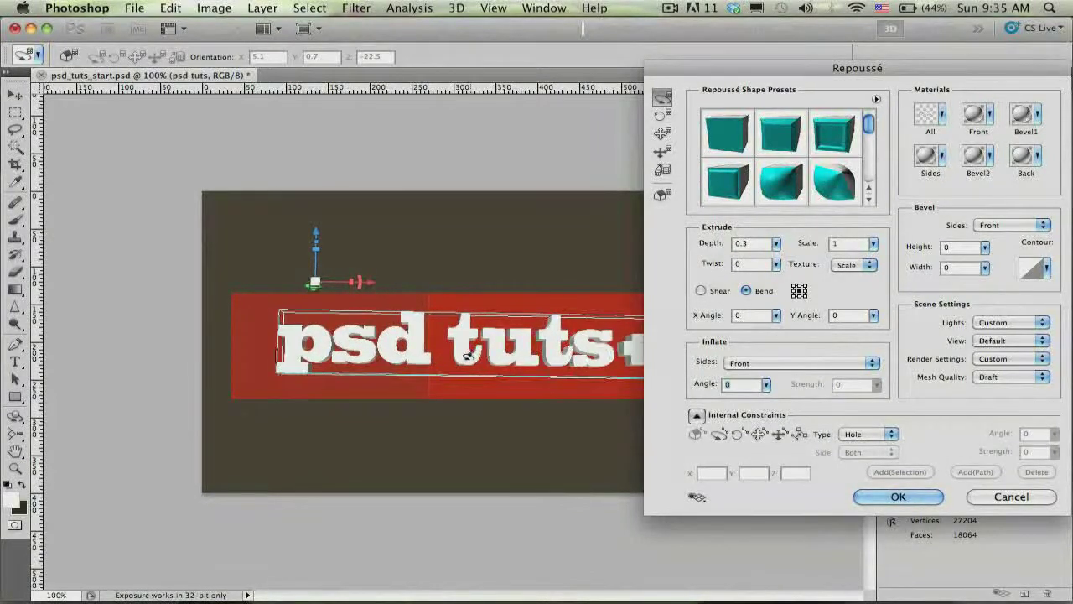
pyautogui.click(912, 498)
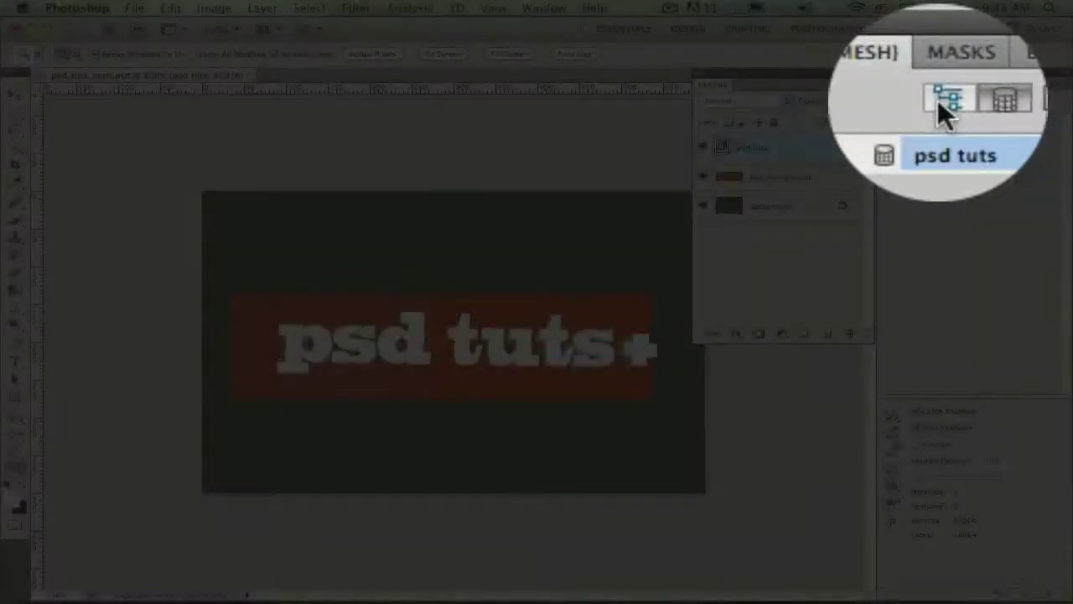
pyautogui.click(942, 100)
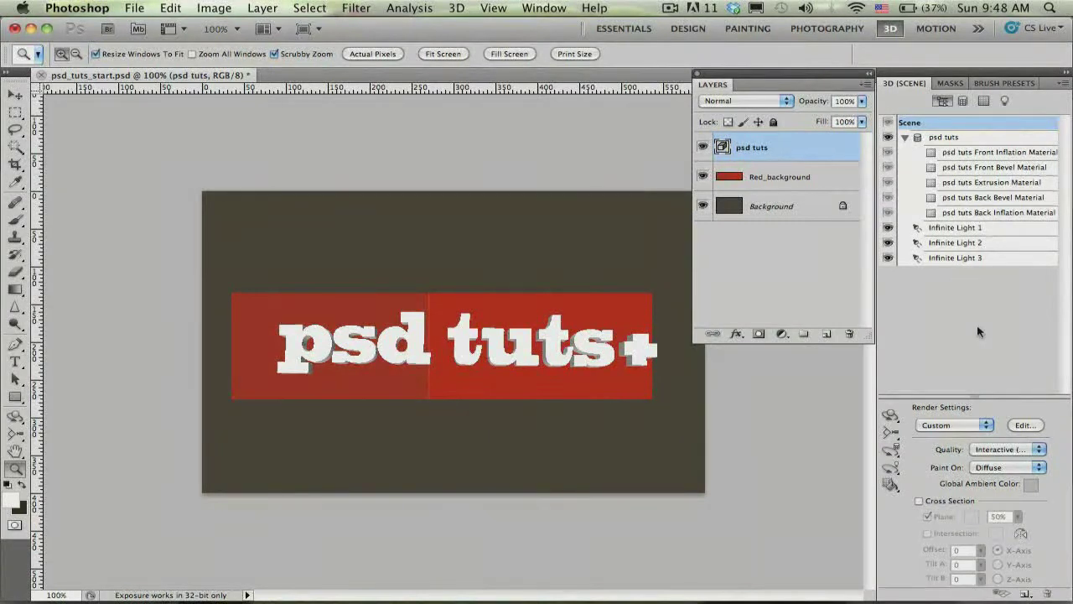
pyautogui.click(890, 414)
pyautogui.click(890, 485)
pyautogui.click(1019, 138)
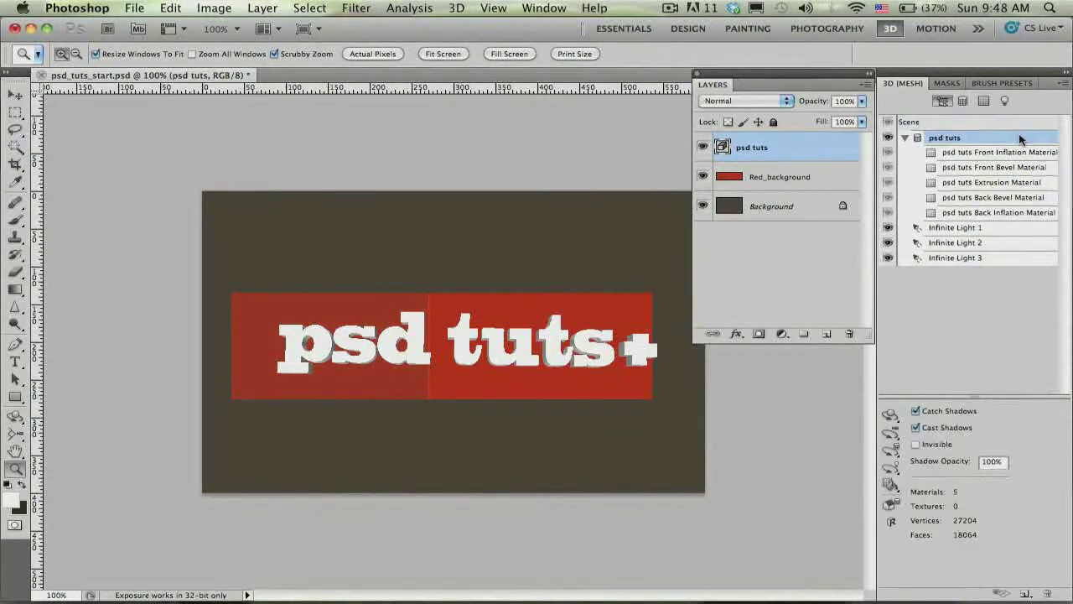
pyautogui.click(997, 153)
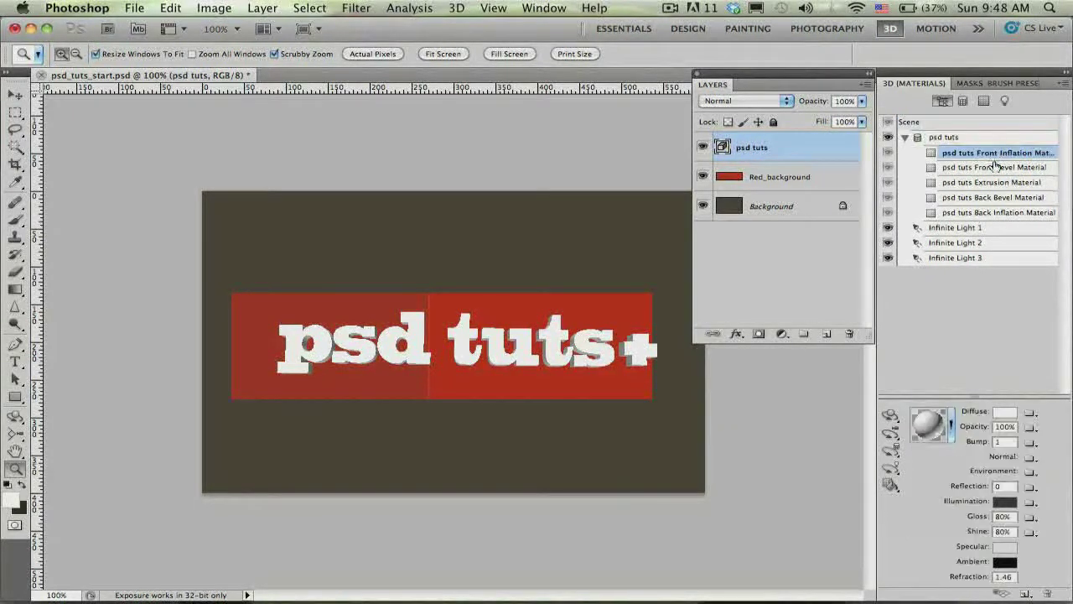
pyautogui.click(995, 167)
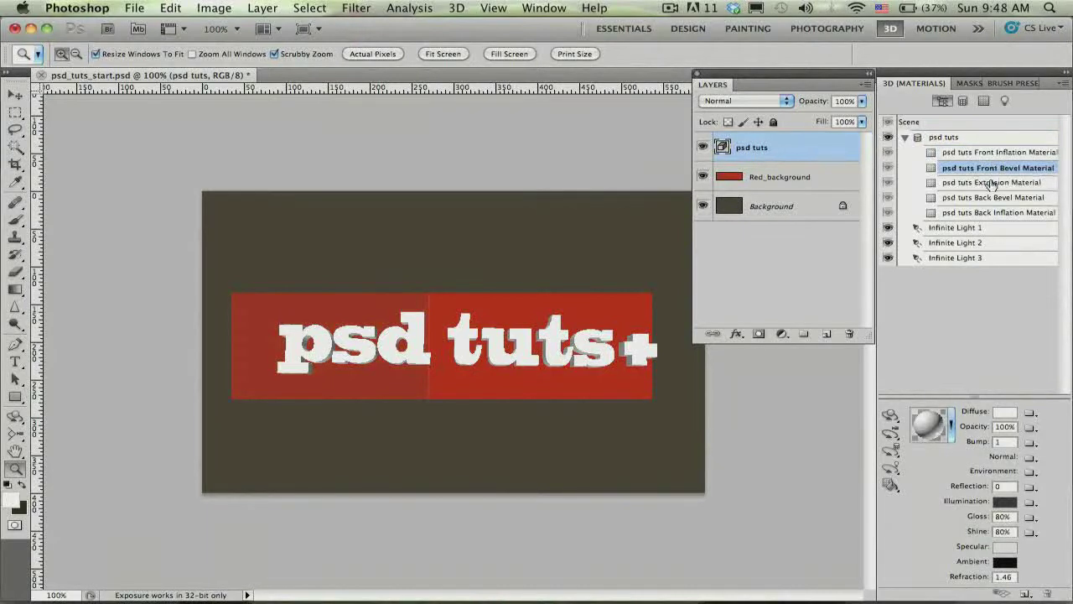
pyautogui.click(991, 183)
pyautogui.click(999, 198)
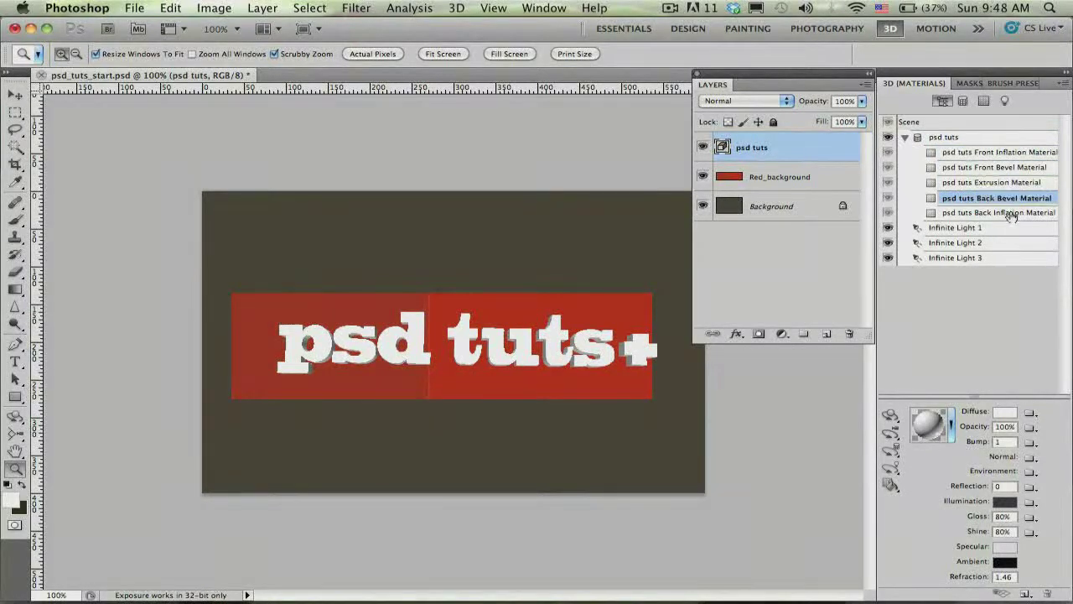
pyautogui.click(1011, 215)
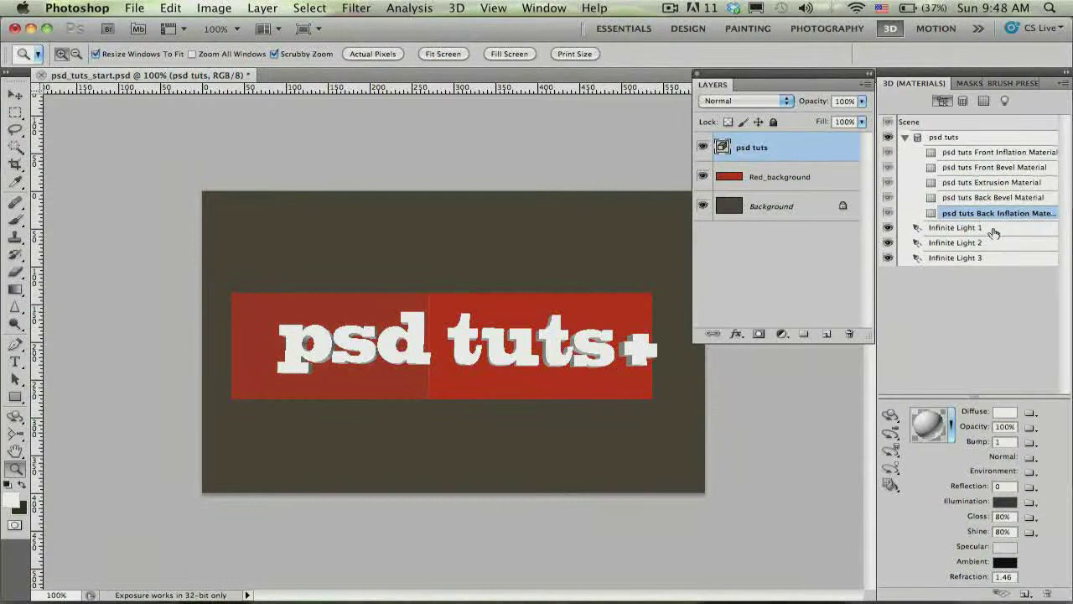
pyautogui.click(993, 229)
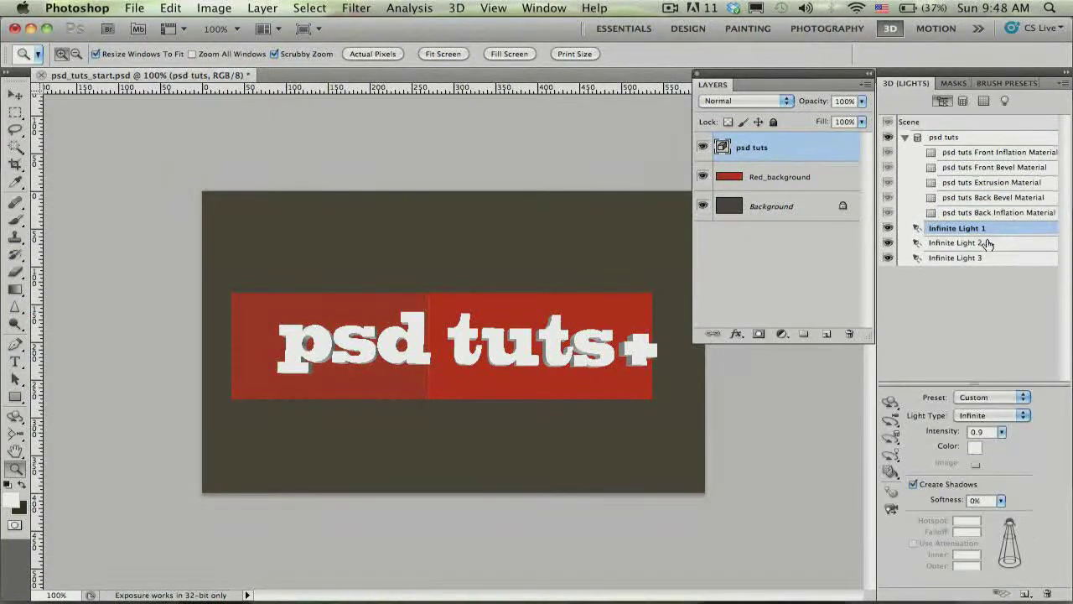
pyautogui.click(985, 242)
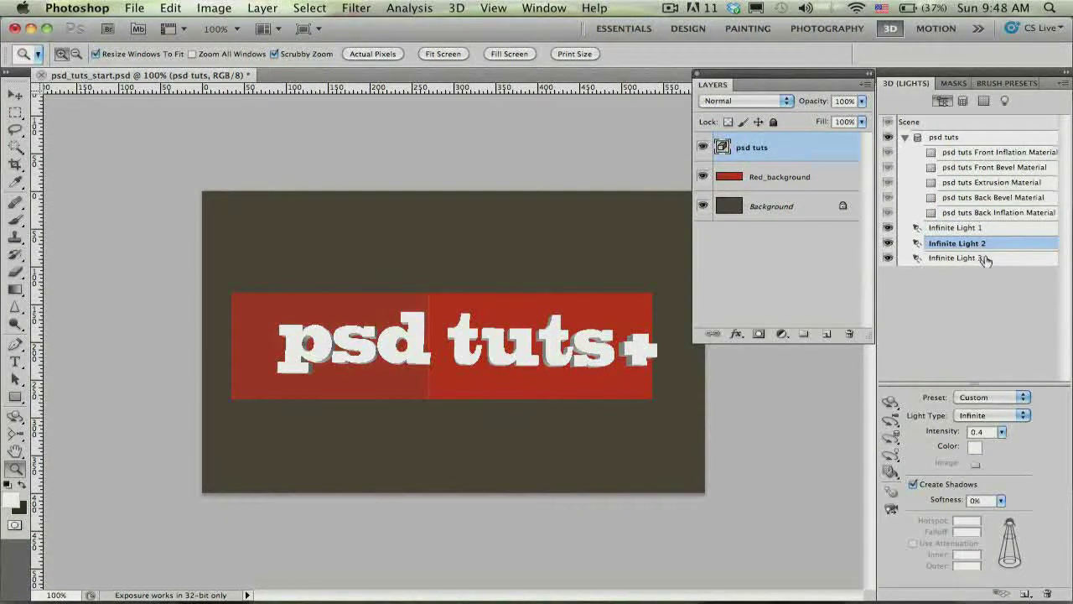
pyautogui.click(995, 213)
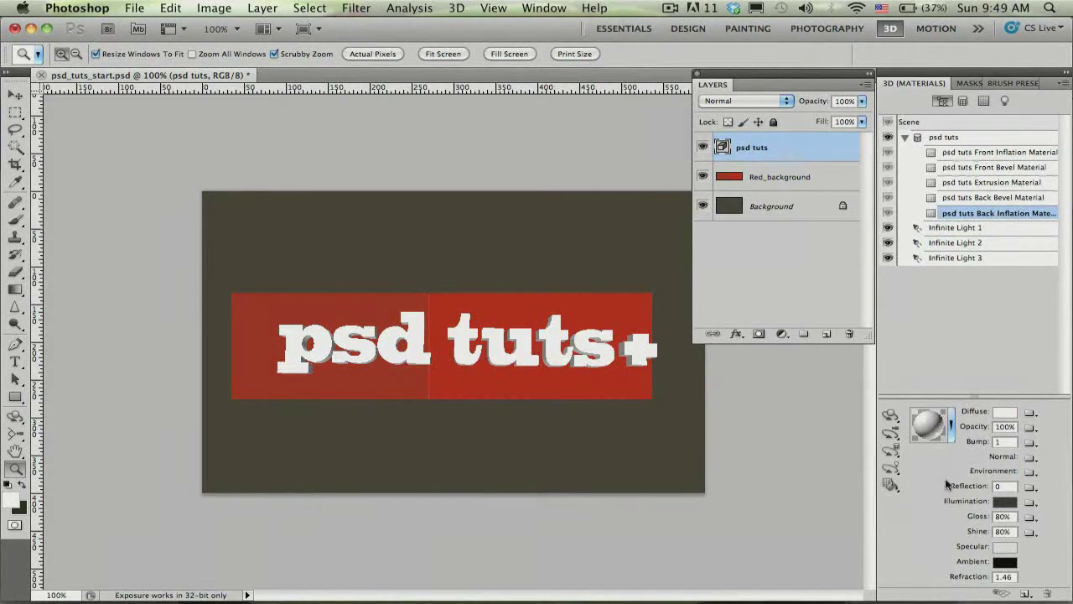
pyautogui.click(946, 141)
pyautogui.click(918, 124)
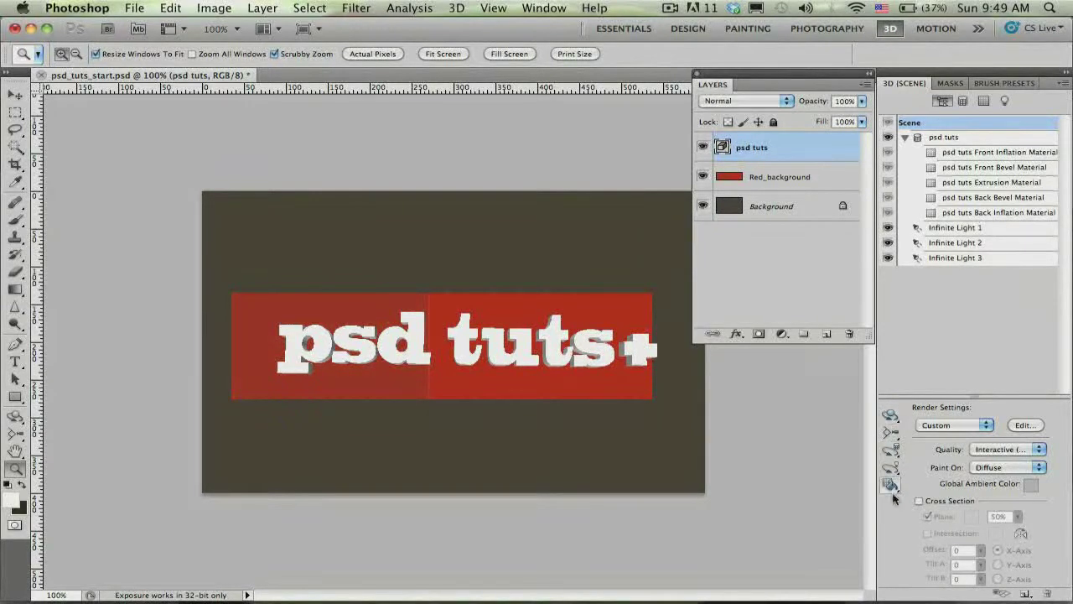
# - Tilt the psd tuts+ text slightly with the 3D Object Rotate Tool
pyautogui.click(891, 417)
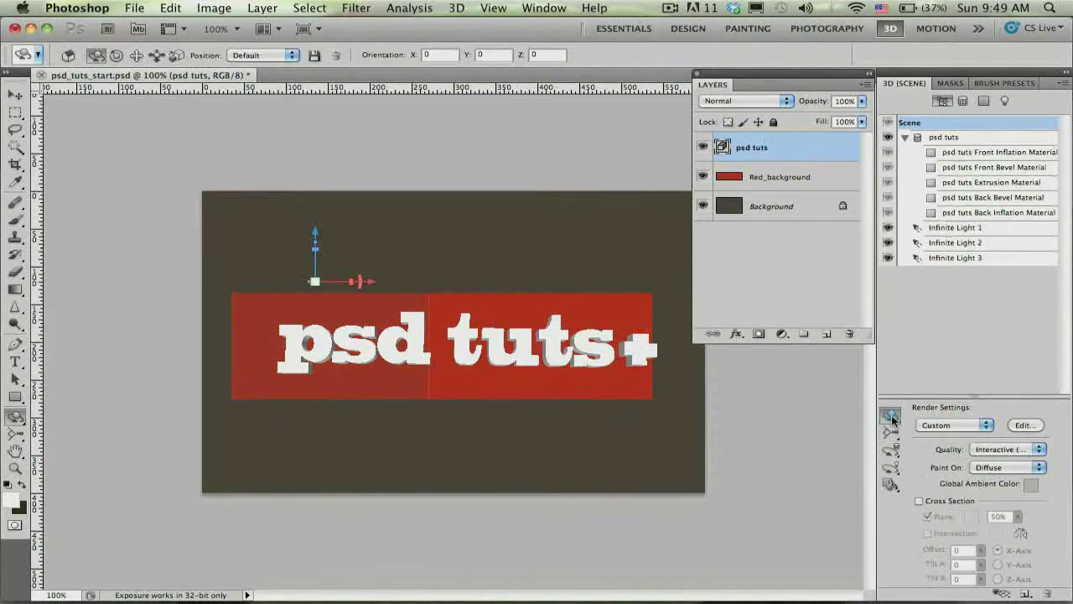
pyautogui.click(891, 416)
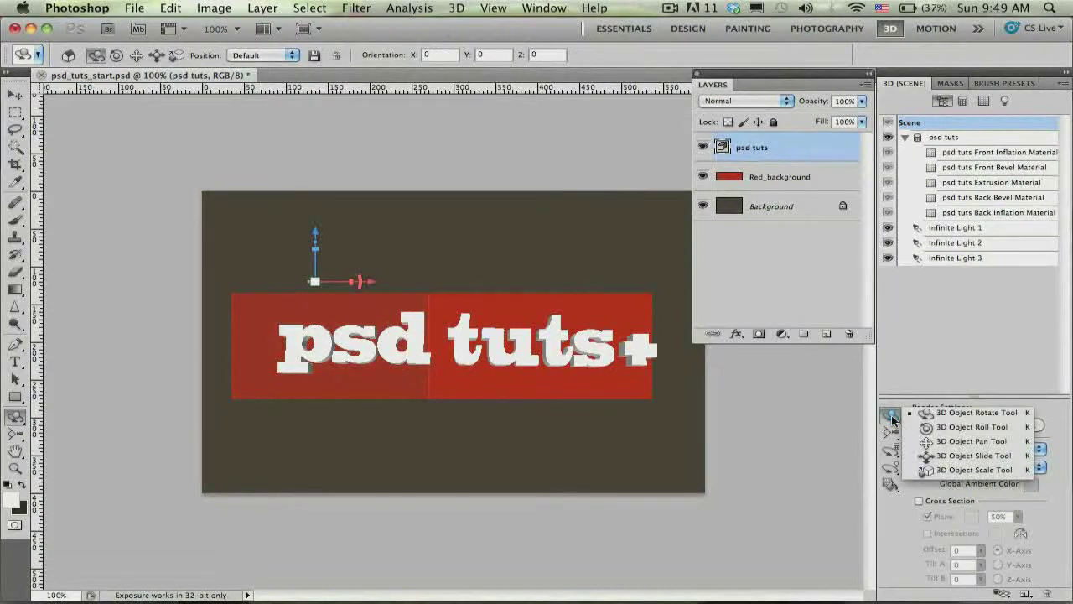
pyautogui.click(893, 419)
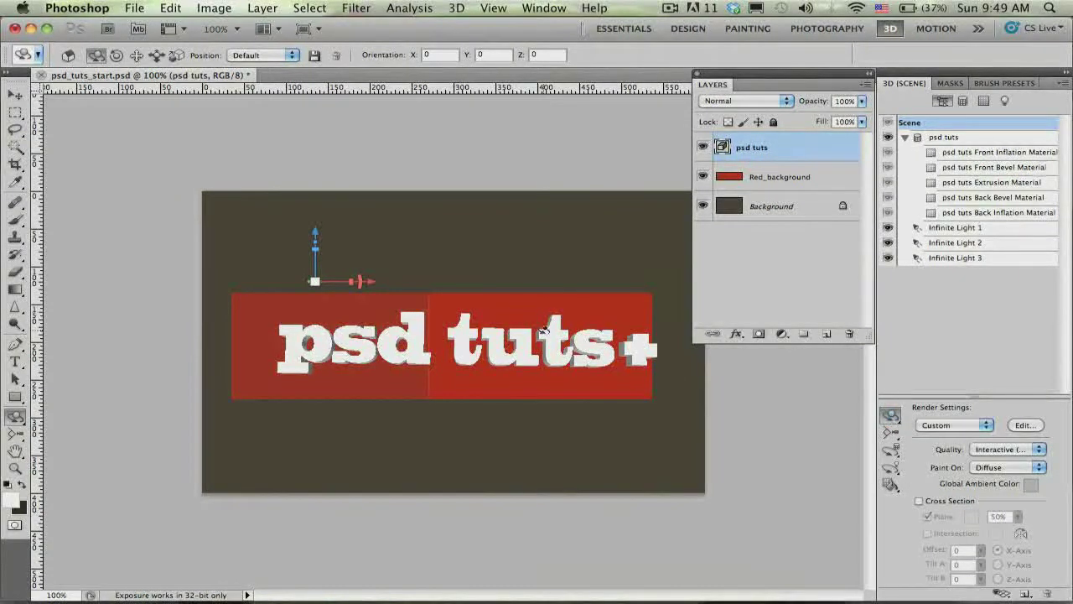
pyautogui.moveTo(252, 214)
pyautogui.mouseDown()
pyautogui.moveTo(248, 243)
pyautogui.moveTo(275, 223)
pyautogui.mouseUp()
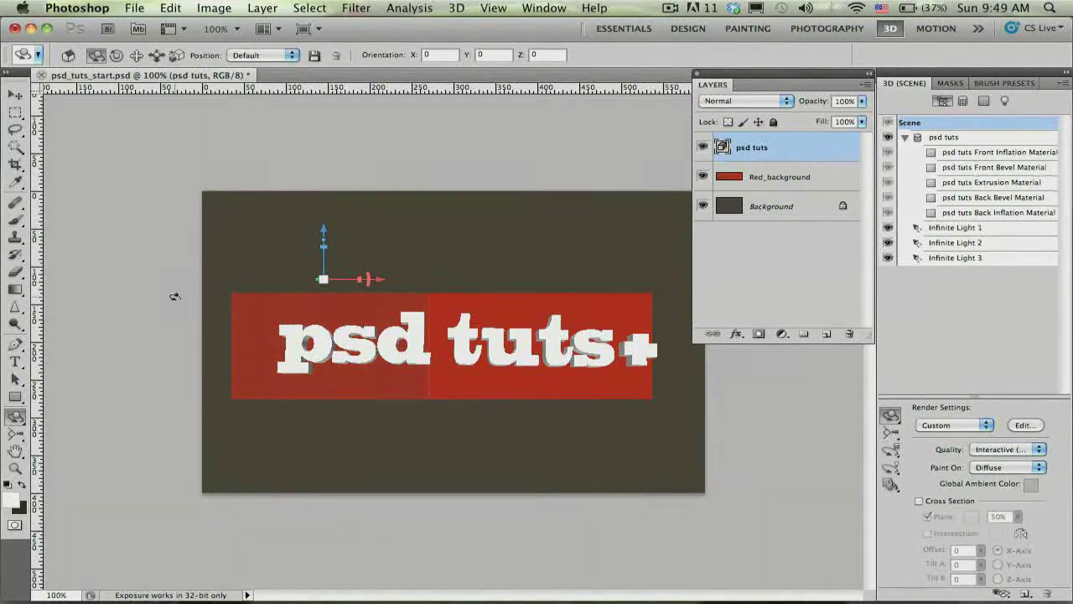
pyautogui.click(17, 421)
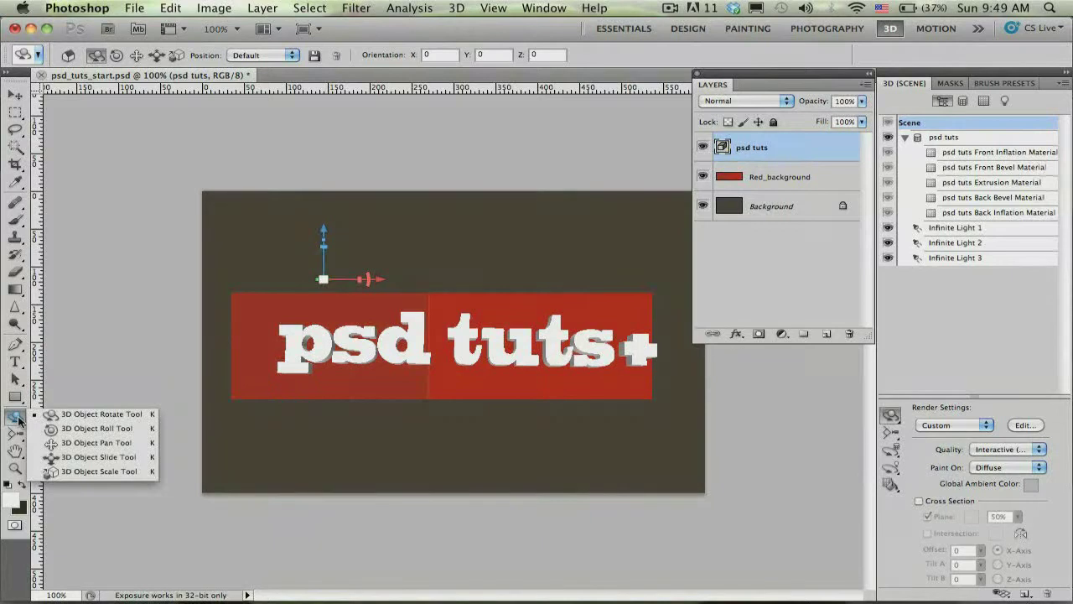
pyautogui.click(16, 434)
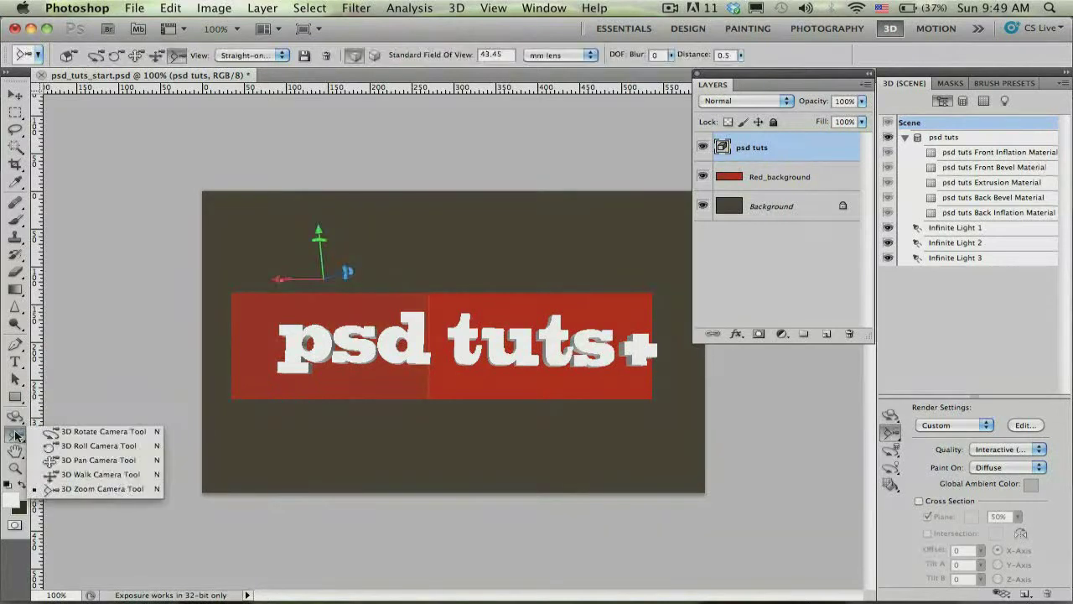
pyautogui.click(17, 419)
pyautogui.moveTo(151, 417); pyautogui.dragTo(223, 418)
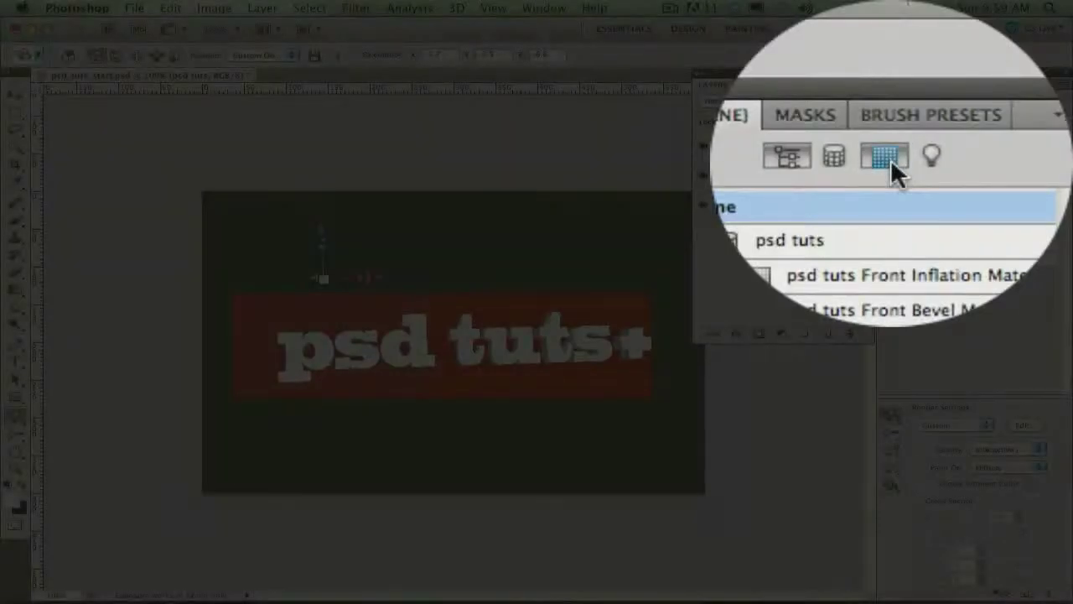
# - List the text's five materials and select psd tuts Front Inflation Material
pyautogui.click(891, 158)
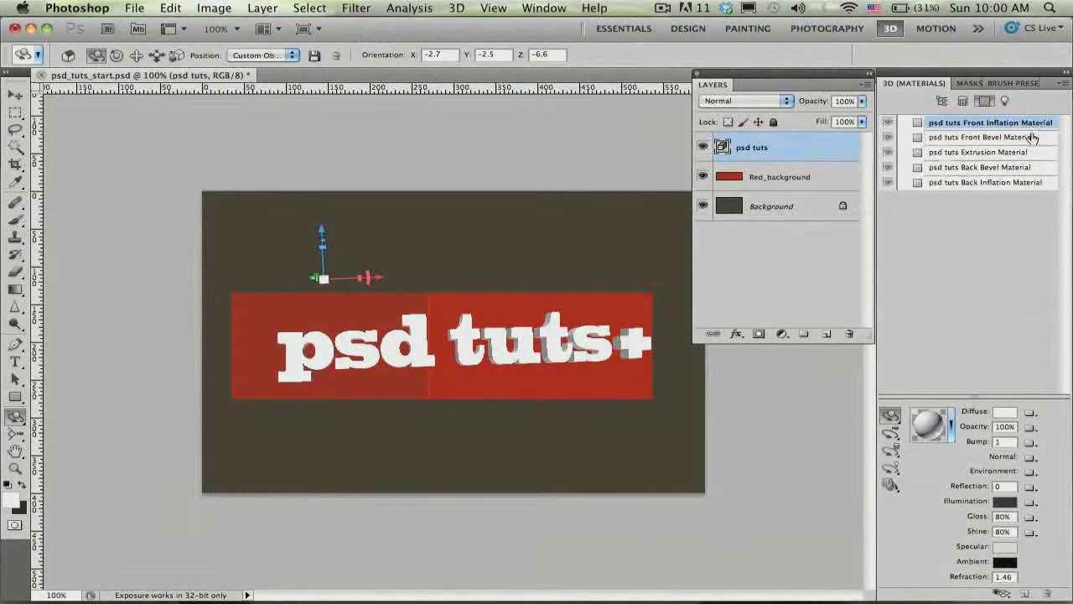
pyautogui.click(1027, 138)
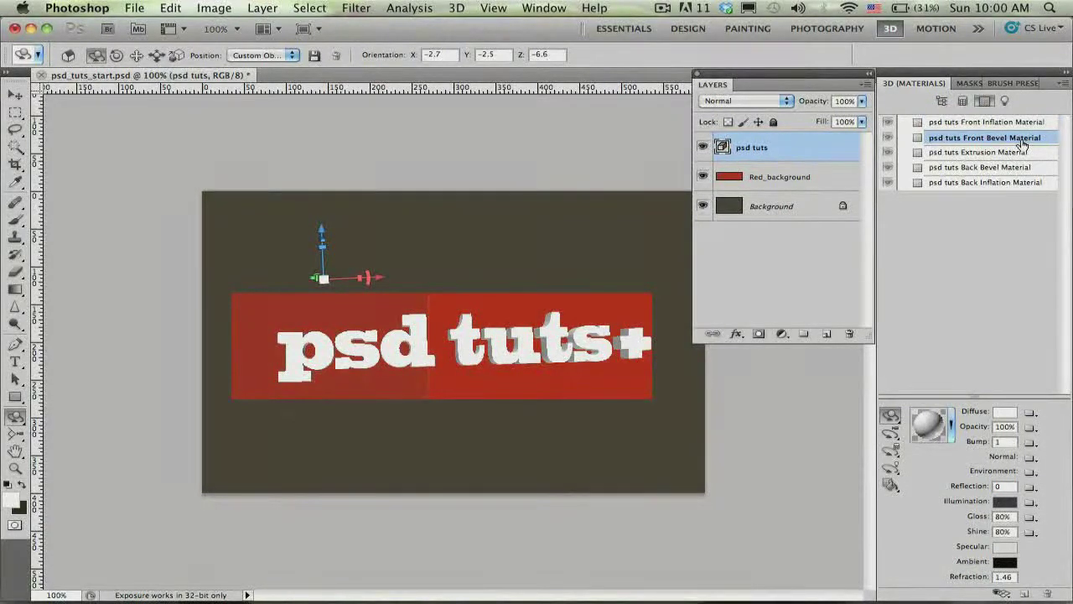
pyautogui.click(1015, 154)
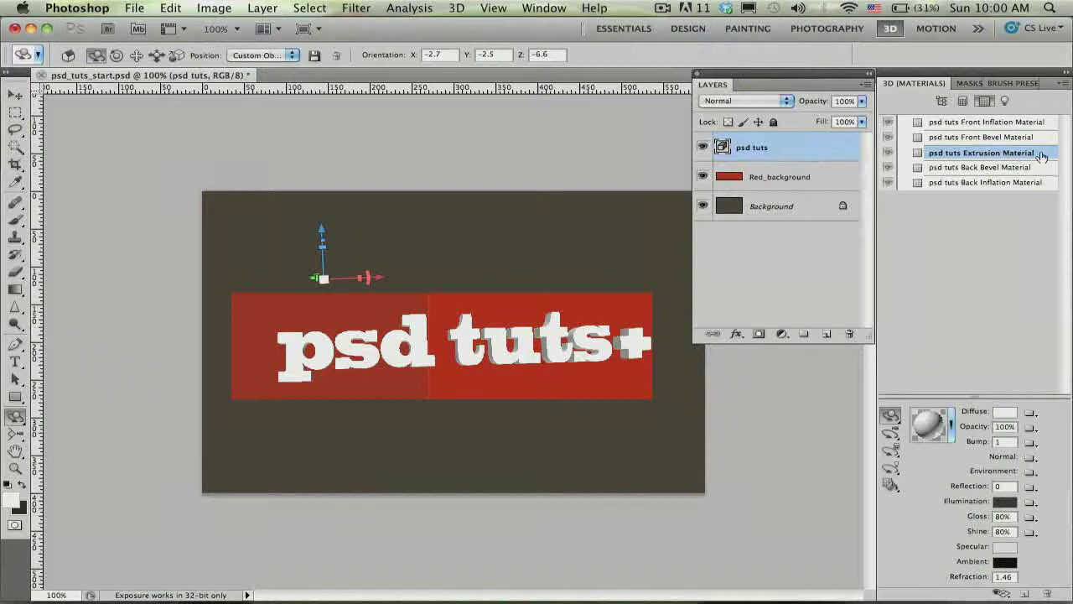
pyautogui.click(1021, 169)
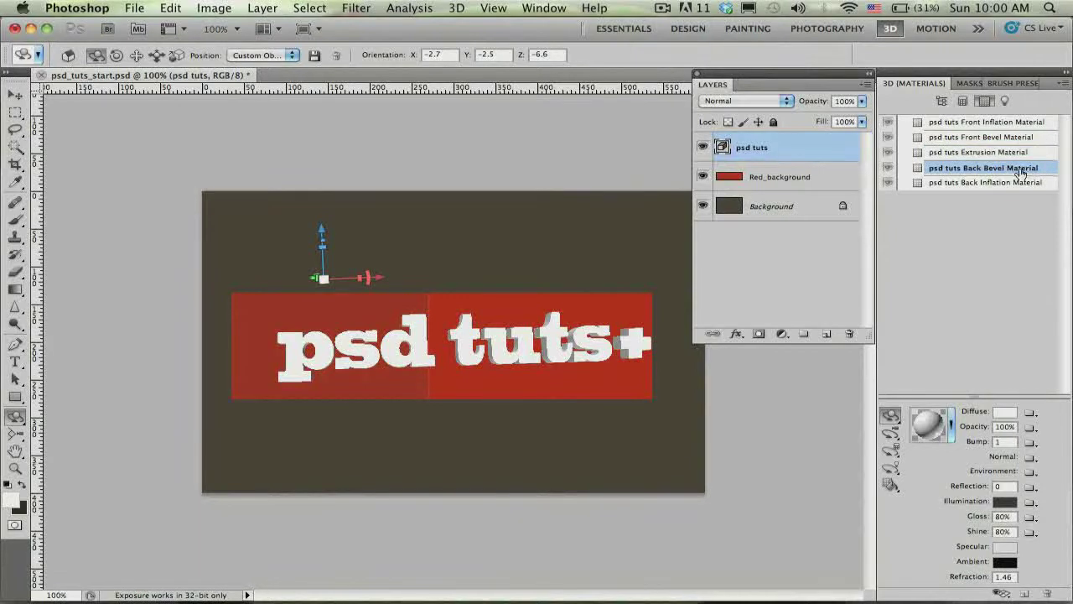
pyautogui.click(1019, 184)
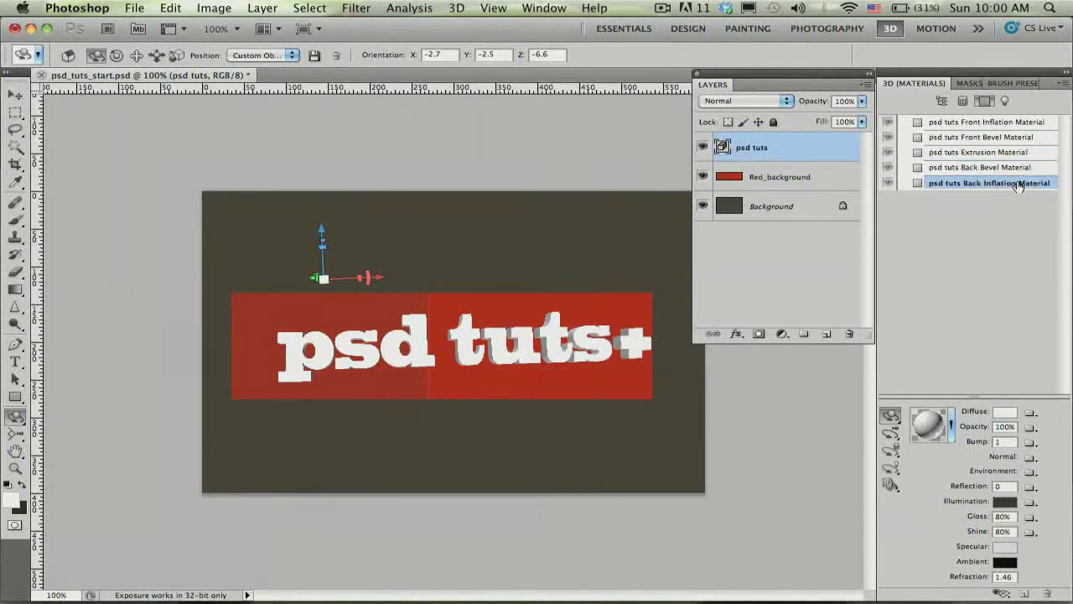
pyautogui.click(1003, 124)
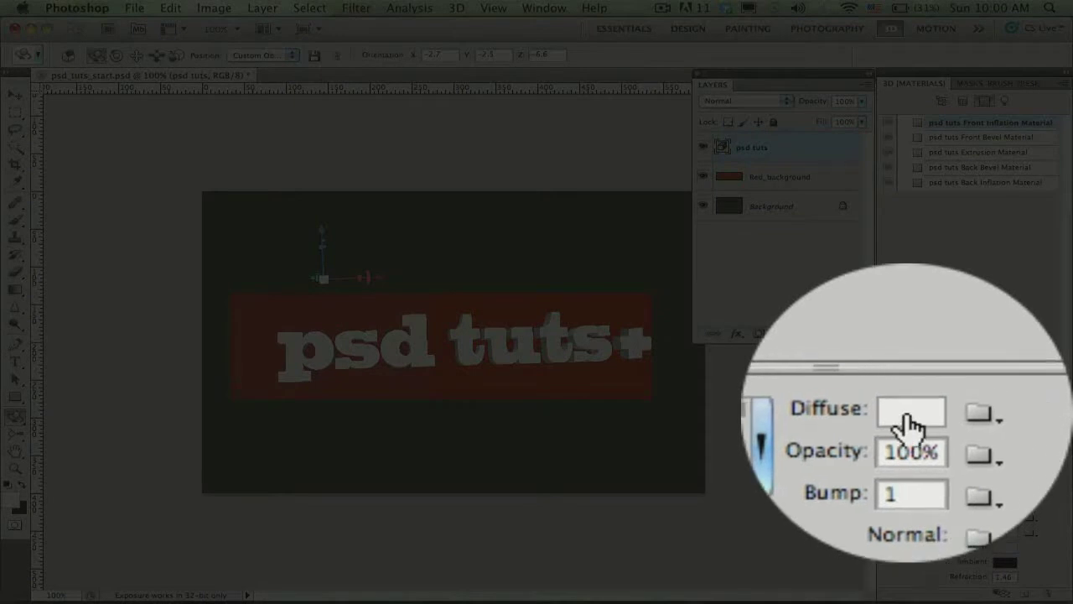
# - Set the front inflation material's diffuse colour to near-white fcf9f9
pyautogui.click(1004, 419)
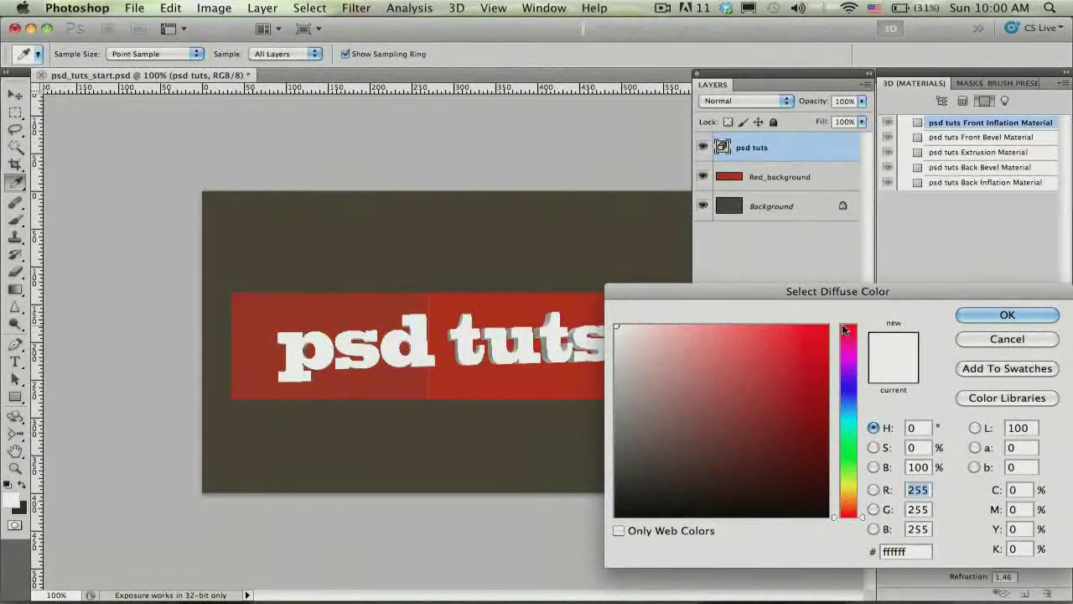
pyautogui.click(820, 326)
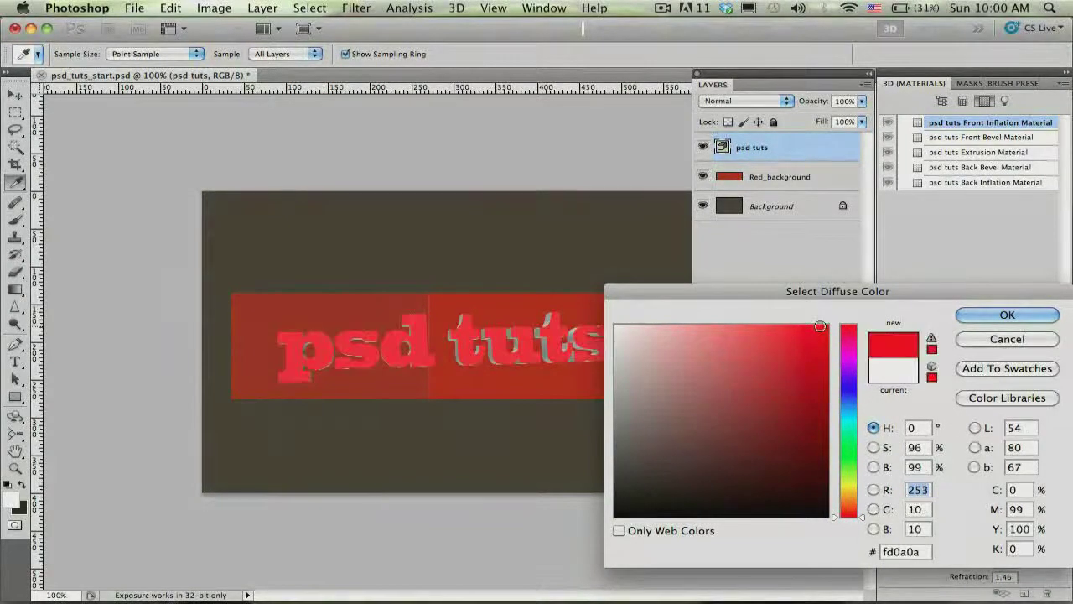
pyautogui.click(809, 367)
pyautogui.click(702, 420)
pyautogui.click(645, 370)
pyautogui.click(633, 330)
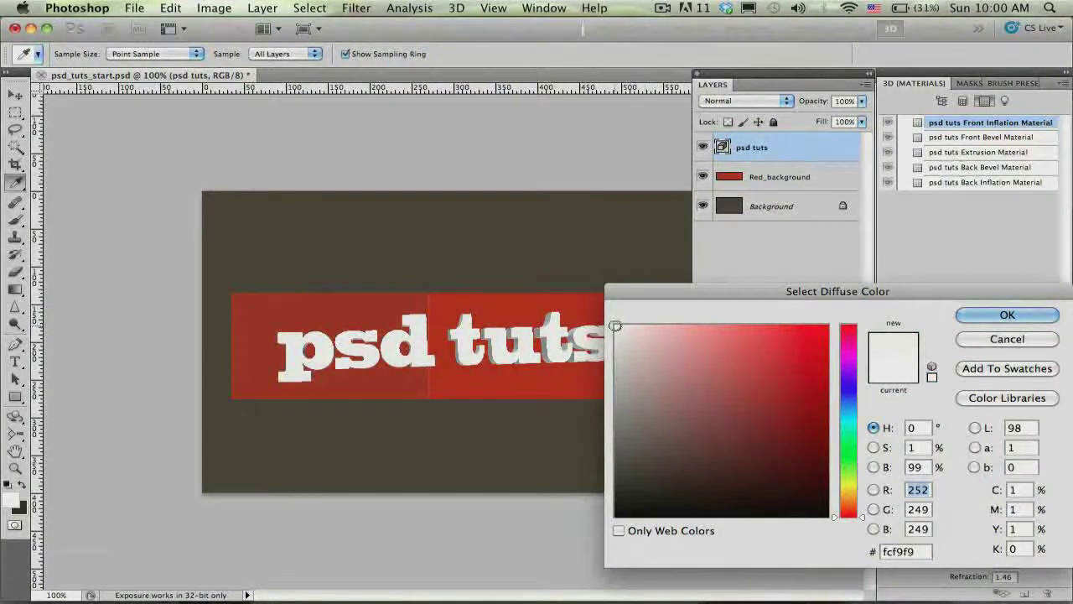
pyautogui.click(1010, 315)
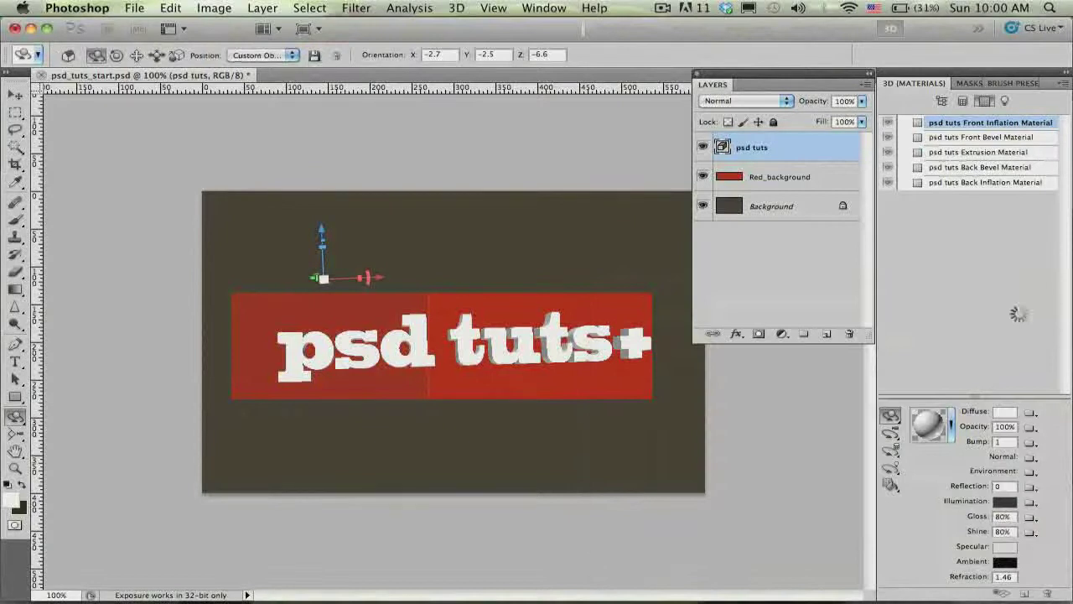